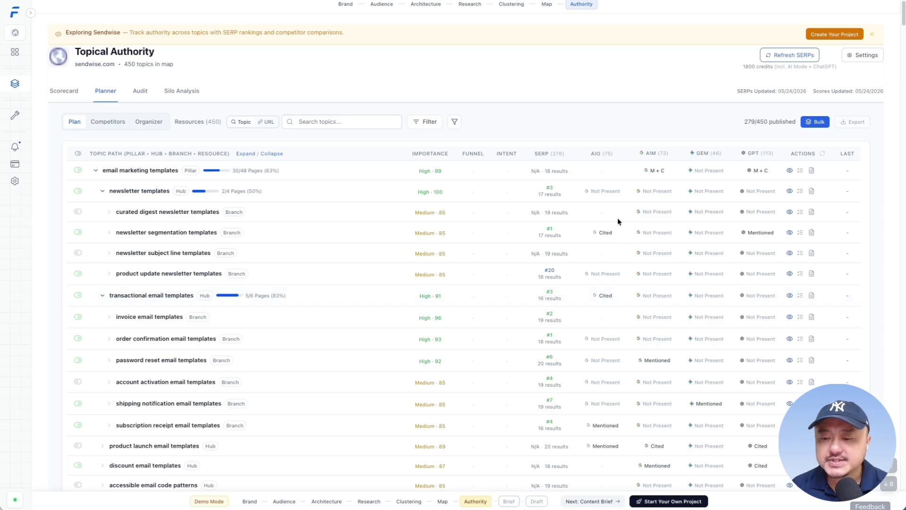
# Step: Filter the planner topics to those in the SERP Top 20, Not Found in AIO and Found in ChatGPT
pyautogui.click(428, 123)
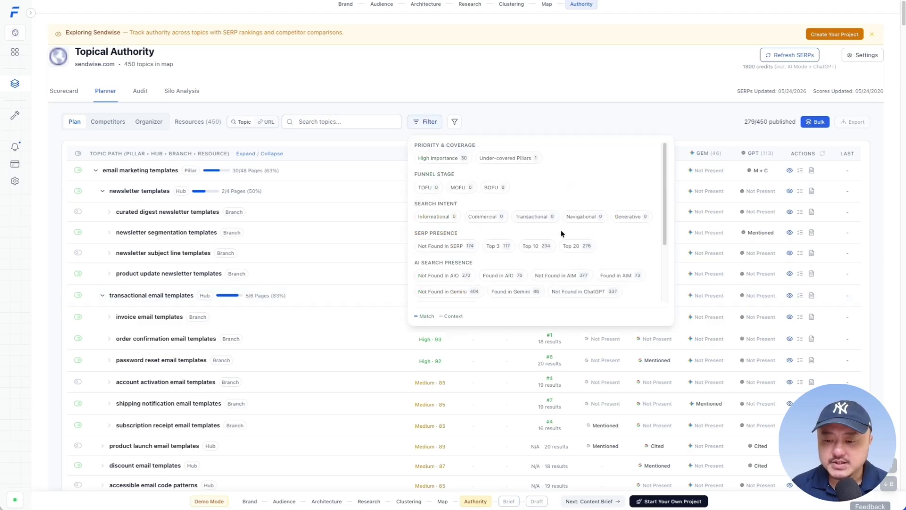
pyautogui.click(572, 246)
pyautogui.scroll(-2, 568, 250)
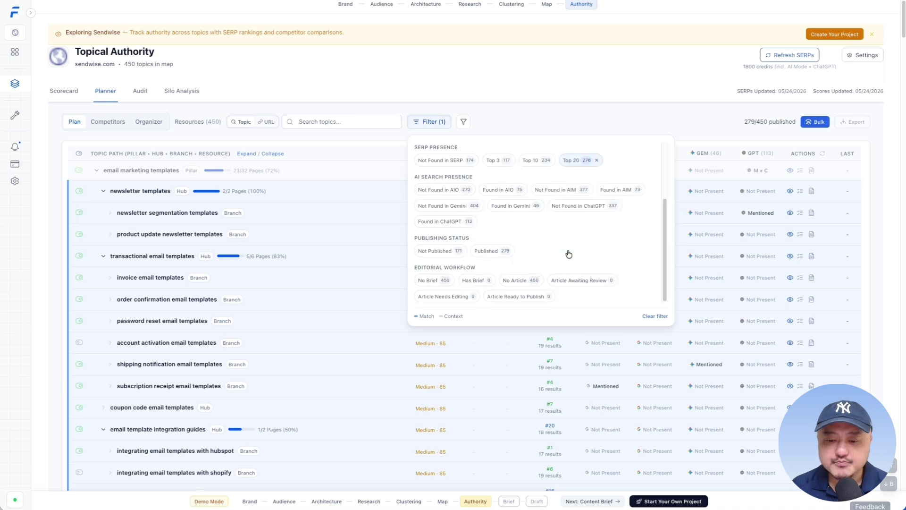
pyautogui.click(454, 191)
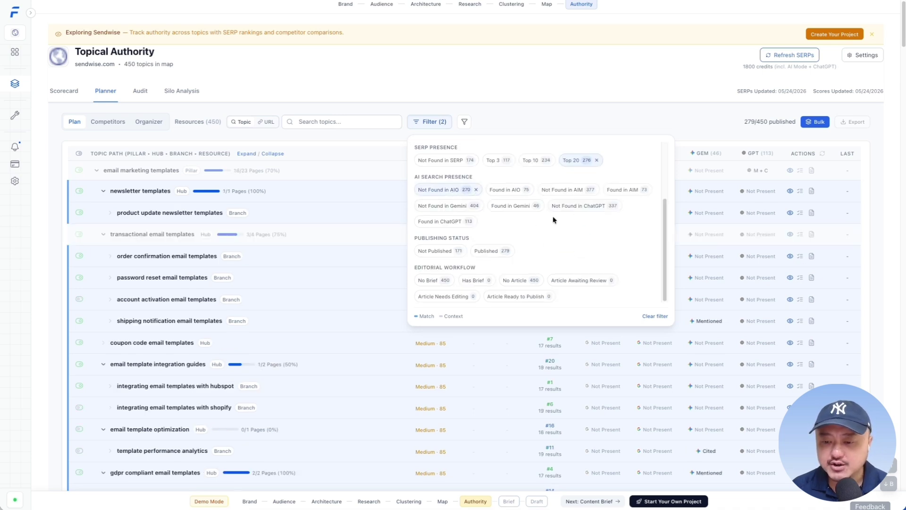
pyautogui.click(455, 222)
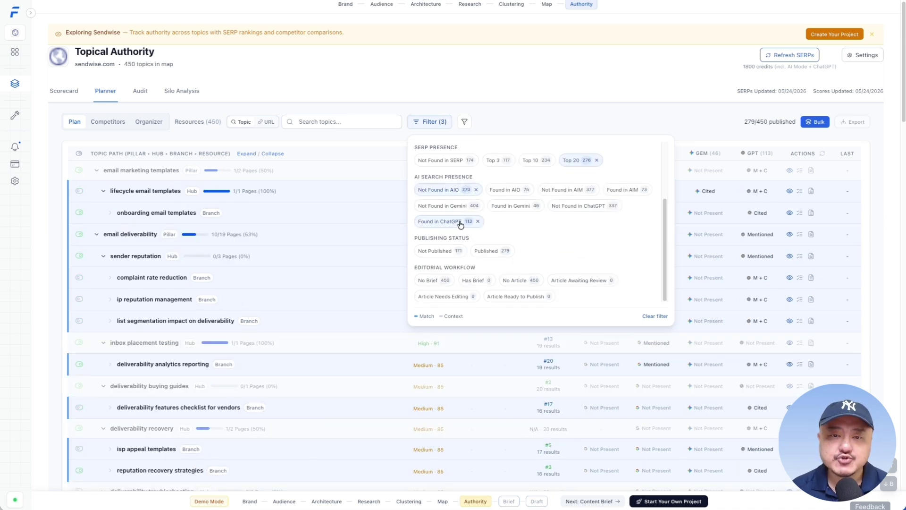
pyautogui.click(423, 132)
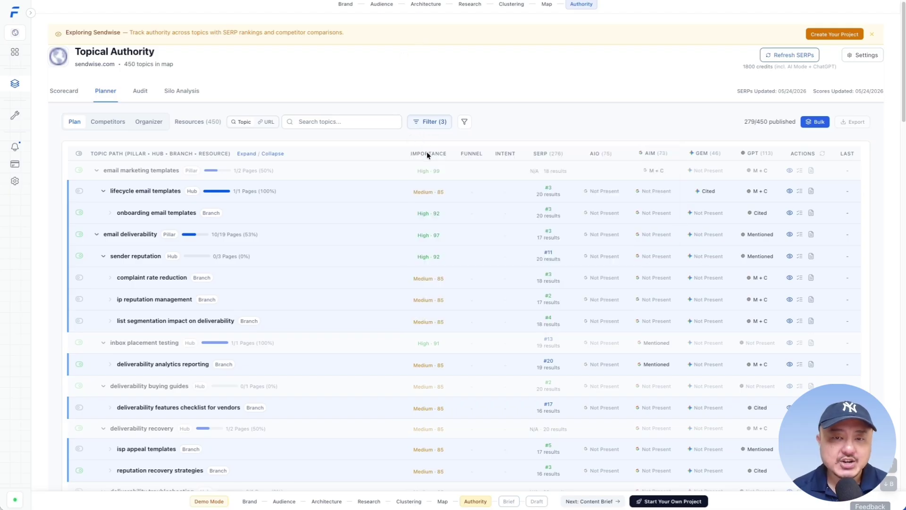
# Step: Open the Search Console audit and compare its winners and losers by impressions and by position, ending on impressions
pyautogui.click(140, 91)
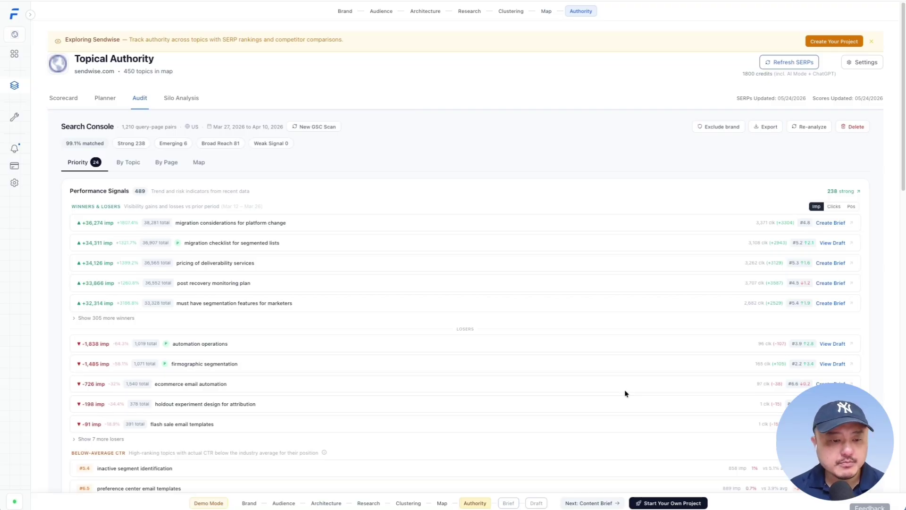
pyautogui.scroll(-1, 400, 306)
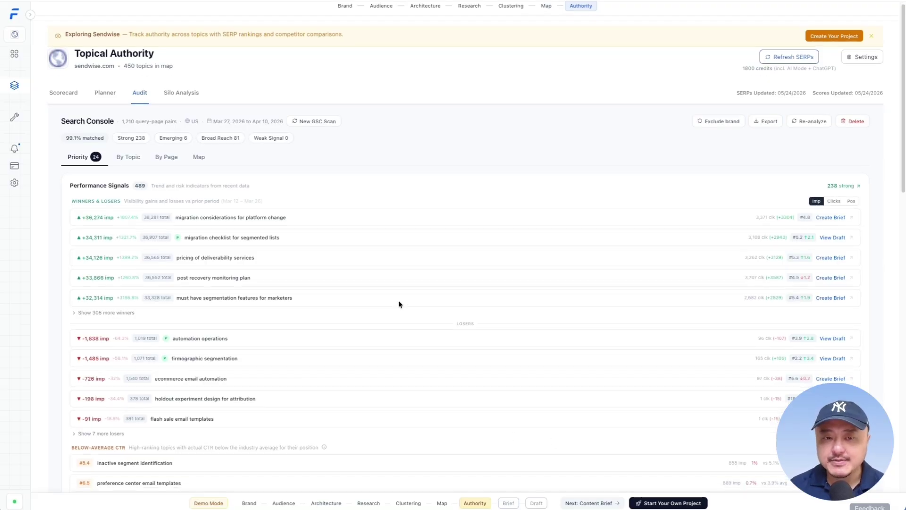
pyautogui.scroll(-1, 384, 290)
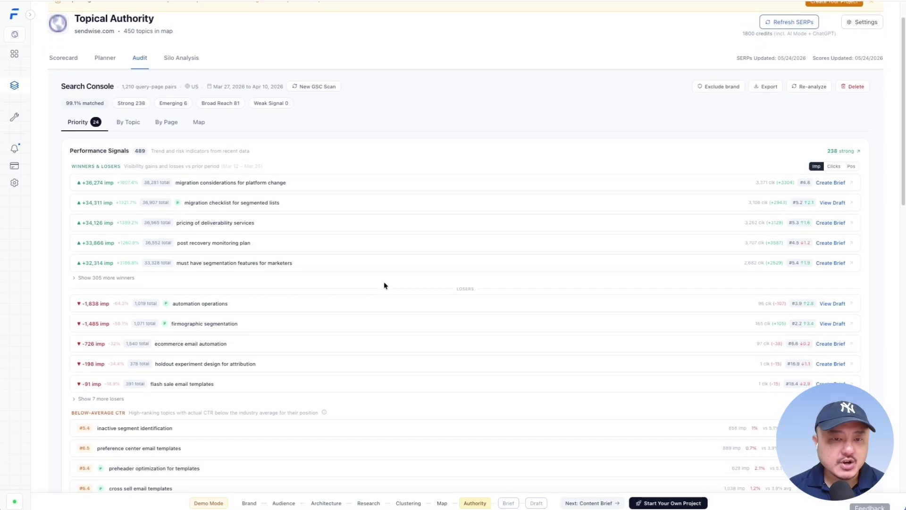
pyautogui.scroll(-1, 382, 278)
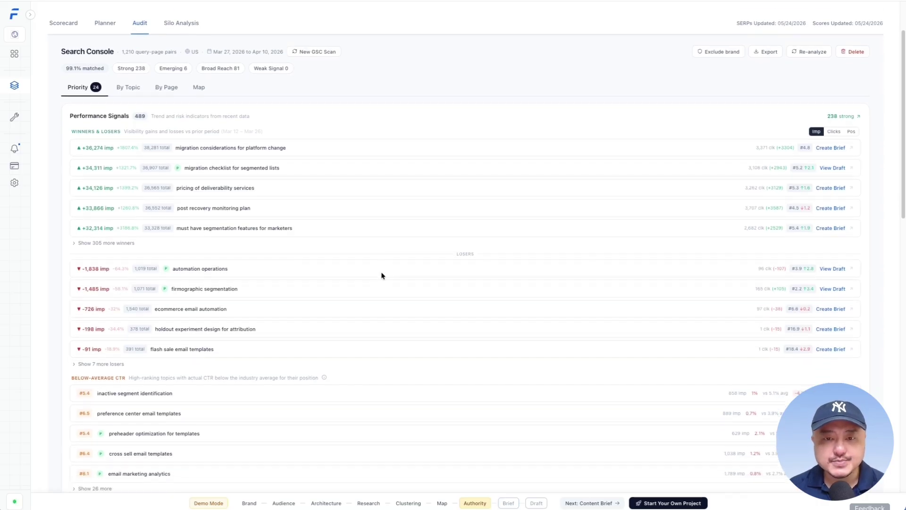
pyautogui.scroll(-1, 383, 267)
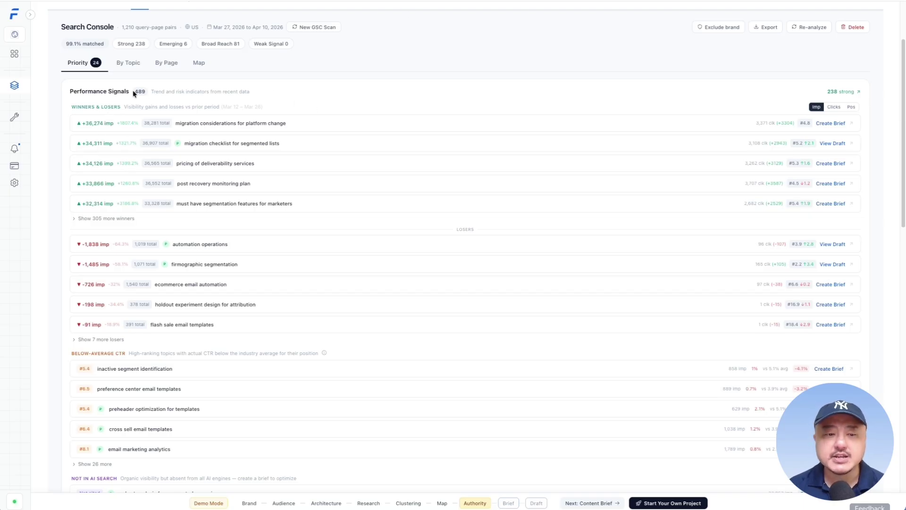
pyautogui.scroll(-1, 146, 185)
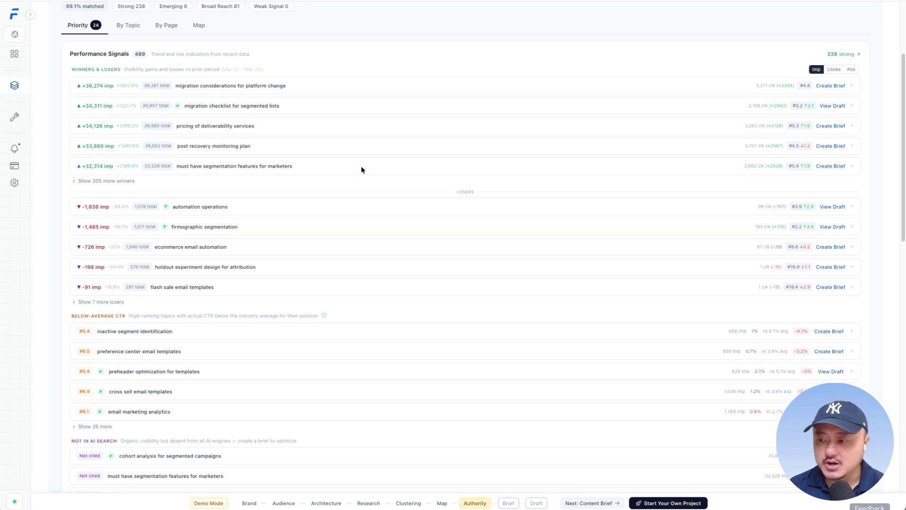
pyautogui.click(852, 70)
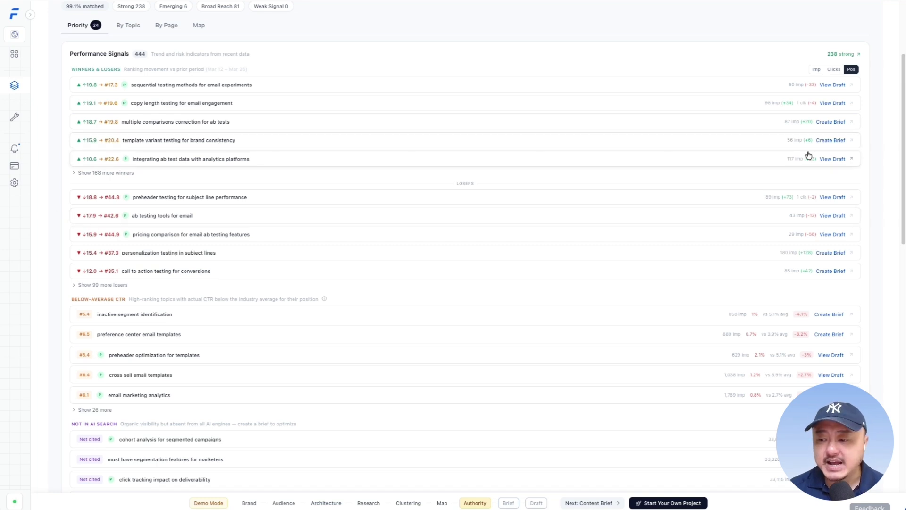
pyautogui.click(818, 71)
# Step: Examine the audit's Below-Average CTR, Not in AI Search, Quick Wins and Optimize Performance sections
pyautogui.scroll(-2, 129, 206)
pyautogui.scroll(-3, 136, 194)
pyautogui.scroll(-1, 140, 192)
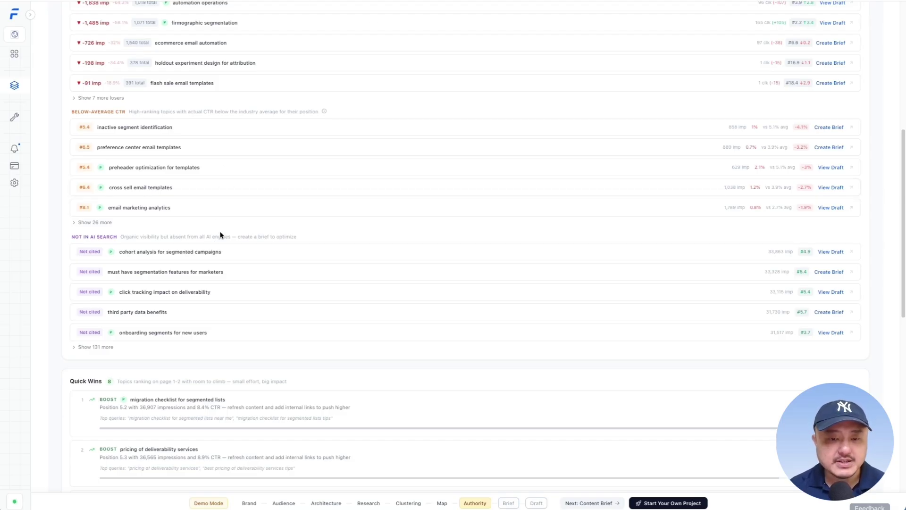
pyautogui.scroll(-2, 220, 233)
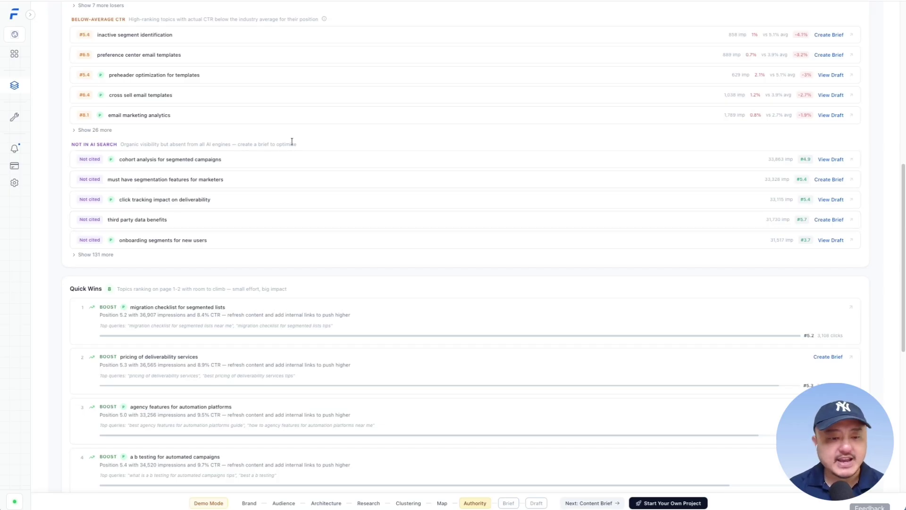
pyautogui.scroll(-1, 293, 141)
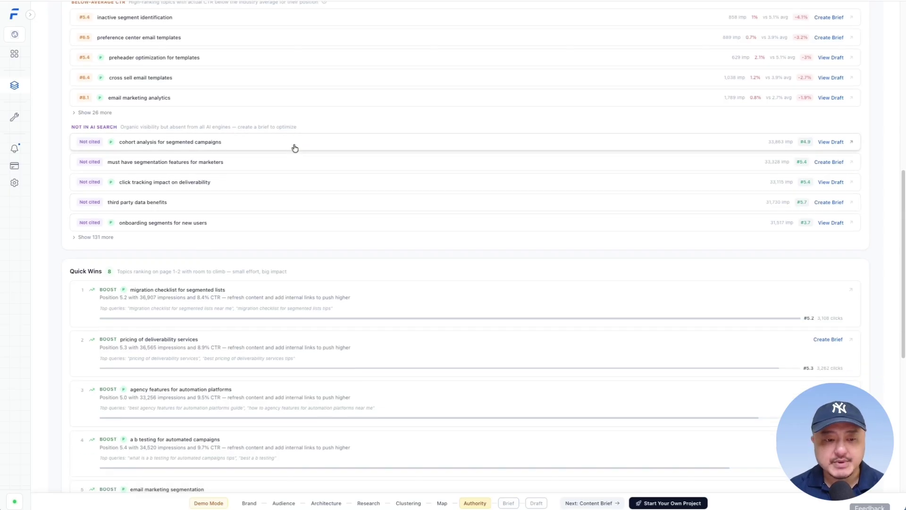
pyautogui.scroll(-2, 202, 147)
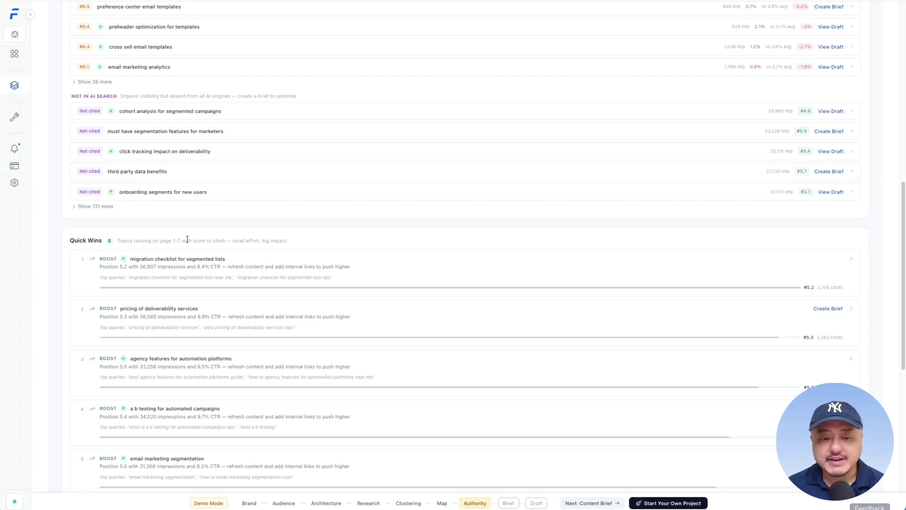
pyautogui.scroll(-1, 191, 231)
pyautogui.scroll(-3, 197, 242)
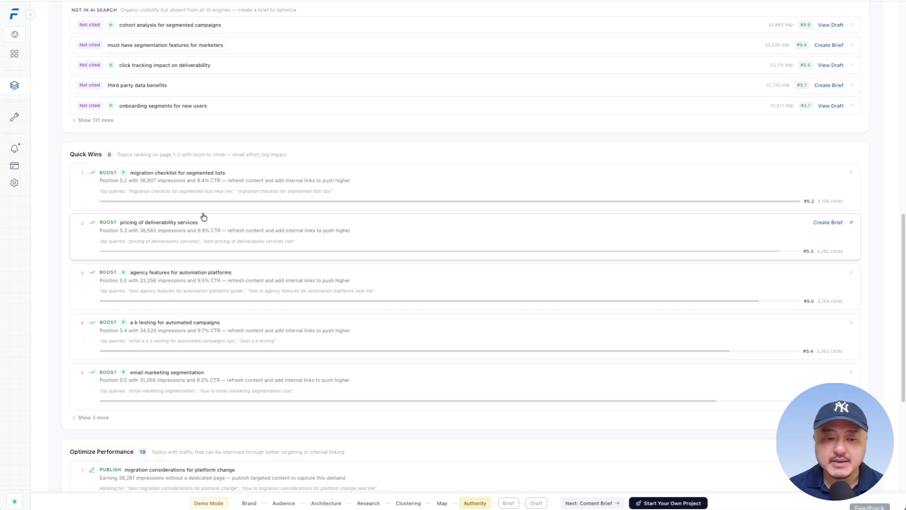
pyautogui.scroll(-12, 204, 216)
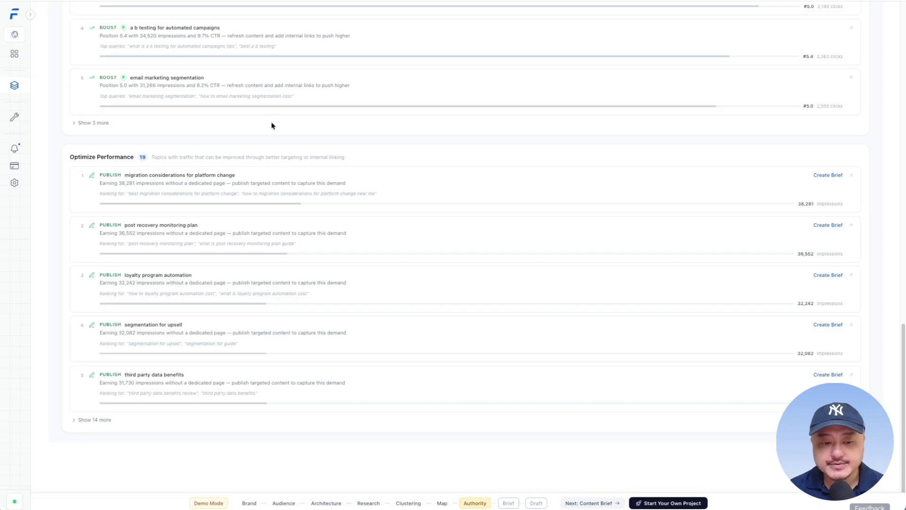
# Step: Show the audit by topic and expand email deliverability with its deliverability buying guides
pyautogui.scroll(20, 310, 175)
pyautogui.scroll(1, 103, 222)
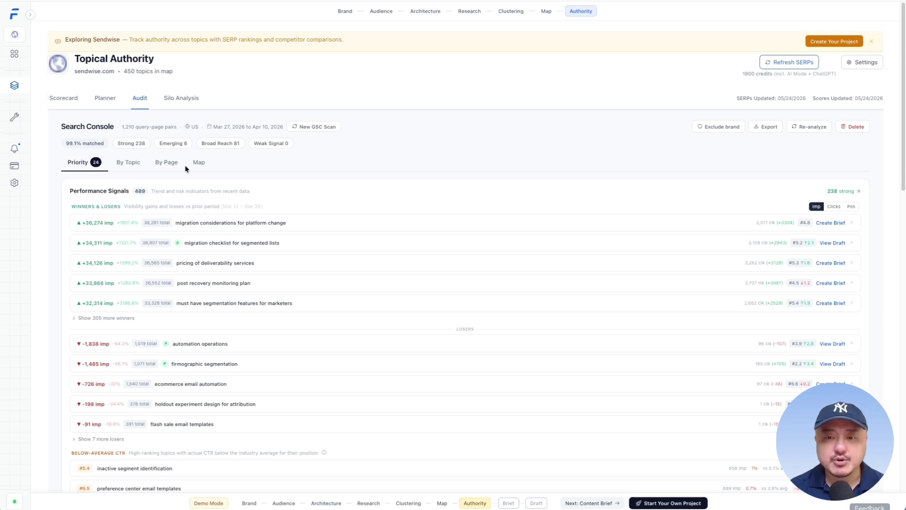
pyautogui.click(137, 168)
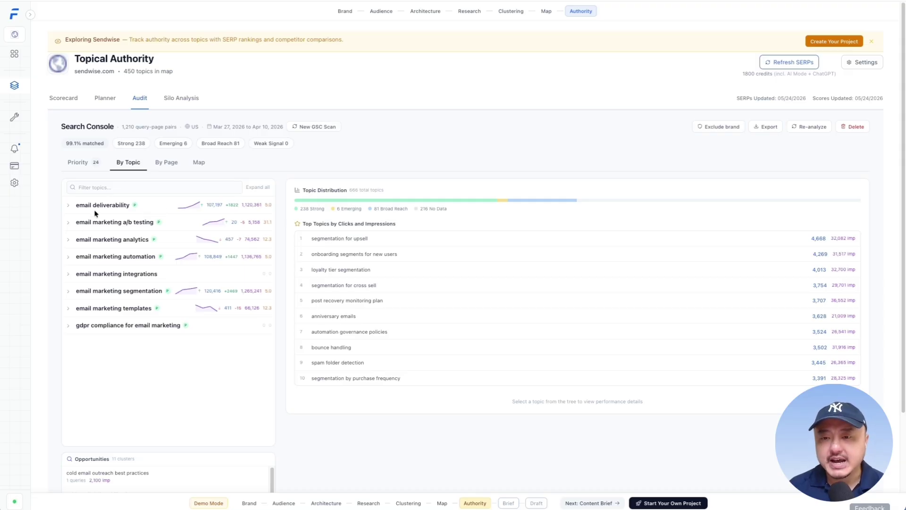
pyautogui.click(69, 207)
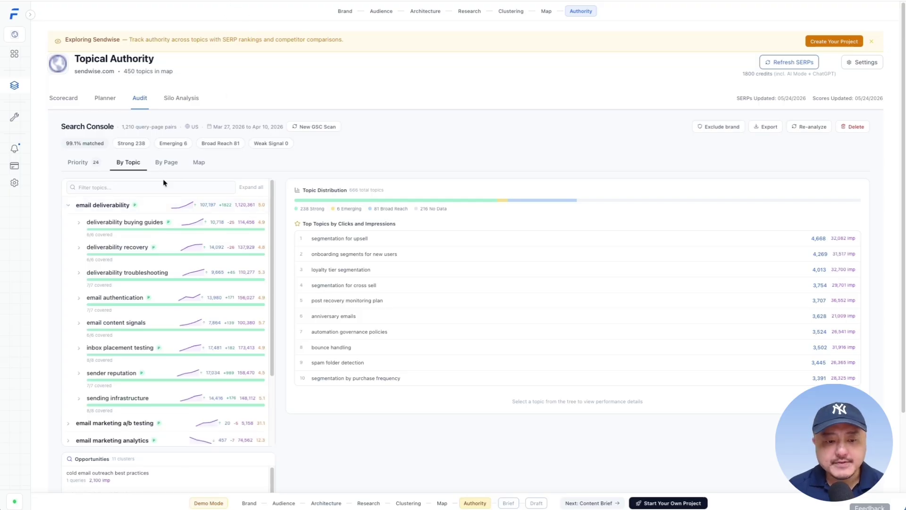
pyautogui.click(78, 222)
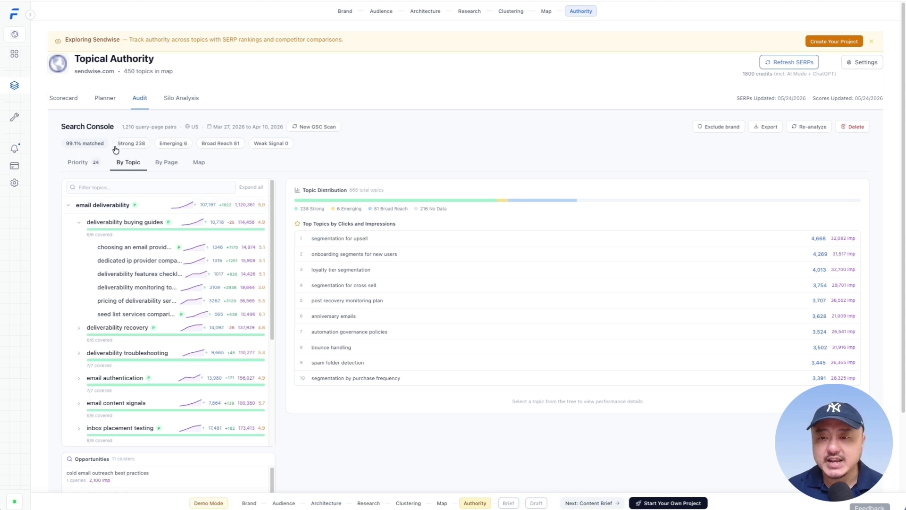
# Step: Filter the audit's topic tree by Strong, Emerging, Broad Reach and Weak Signal in turn to compare the categories
pyautogui.moveTo(131, 147)
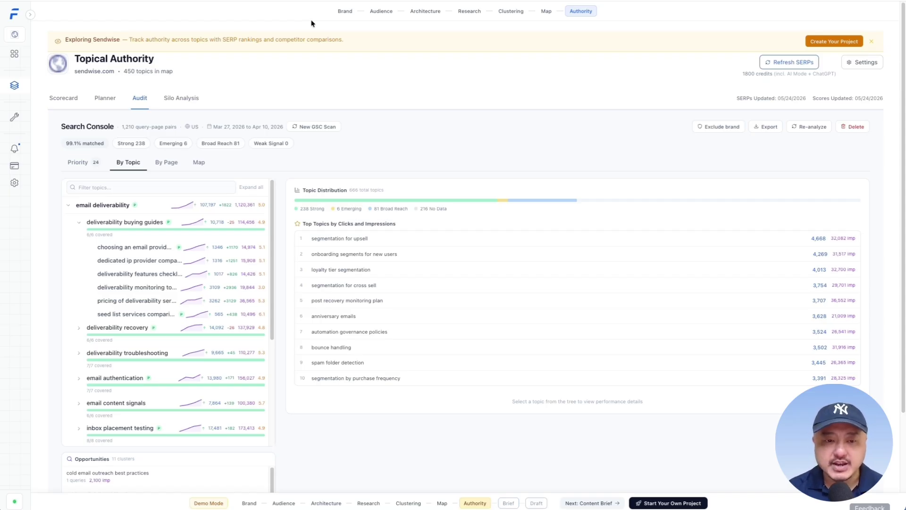
pyautogui.moveTo(116, 143); pyautogui.dragTo(243, 144)
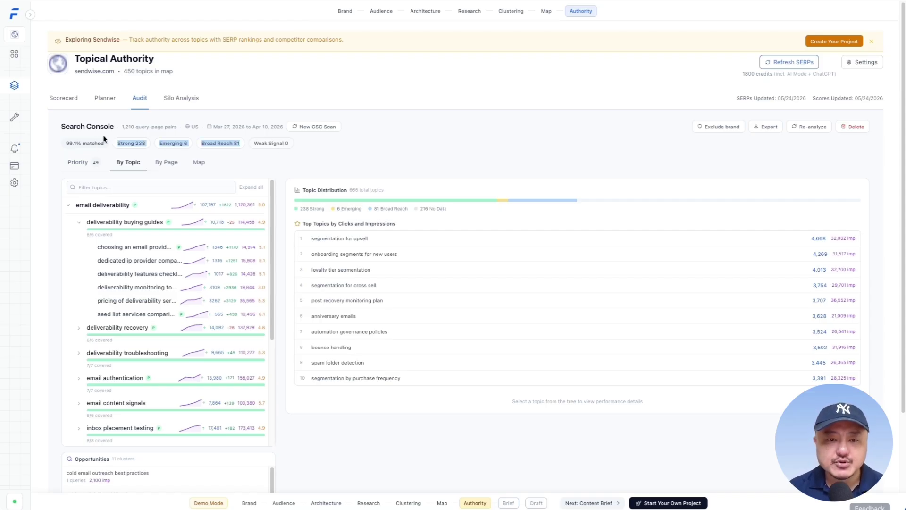
pyautogui.click(123, 132)
pyautogui.moveTo(106, 144); pyautogui.dragTo(323, 146)
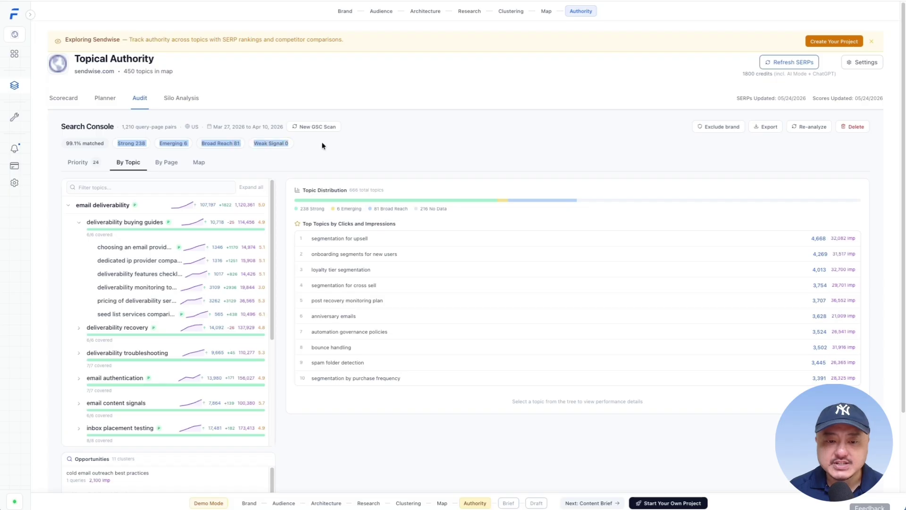
pyautogui.click(129, 143)
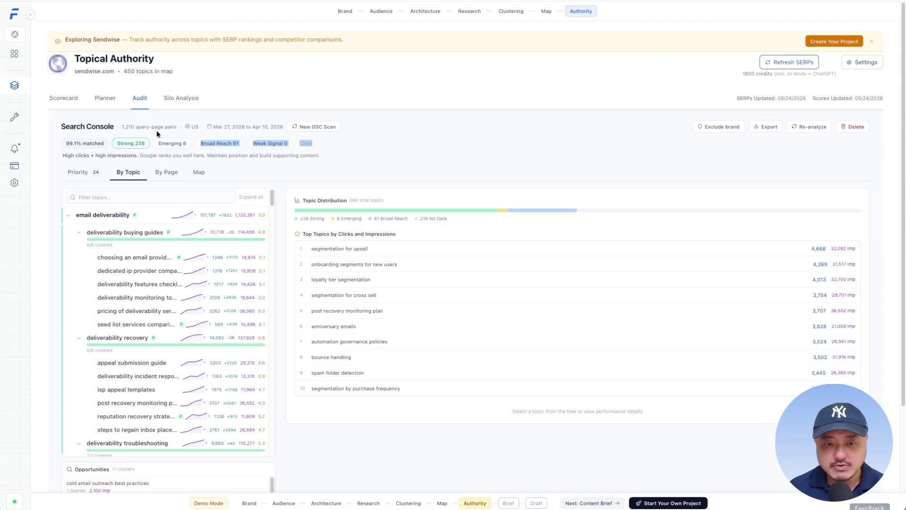
pyautogui.click(171, 144)
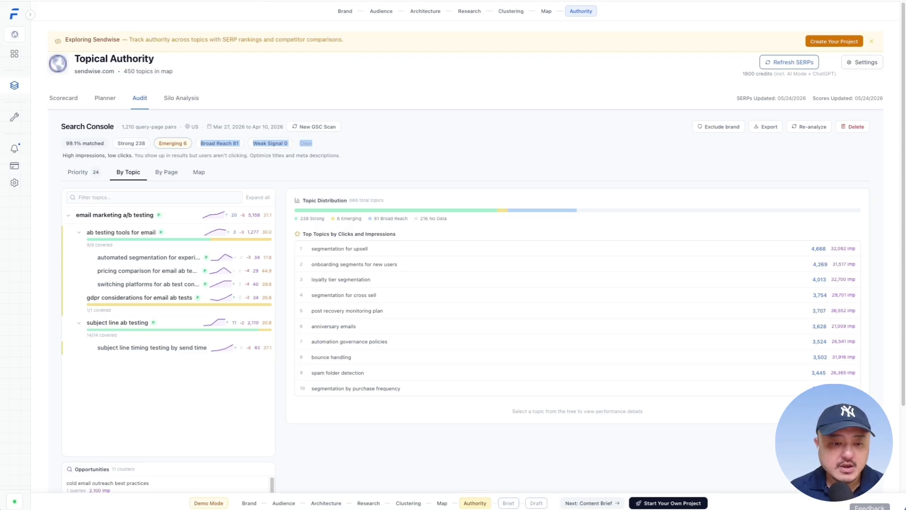
pyautogui.click(205, 143)
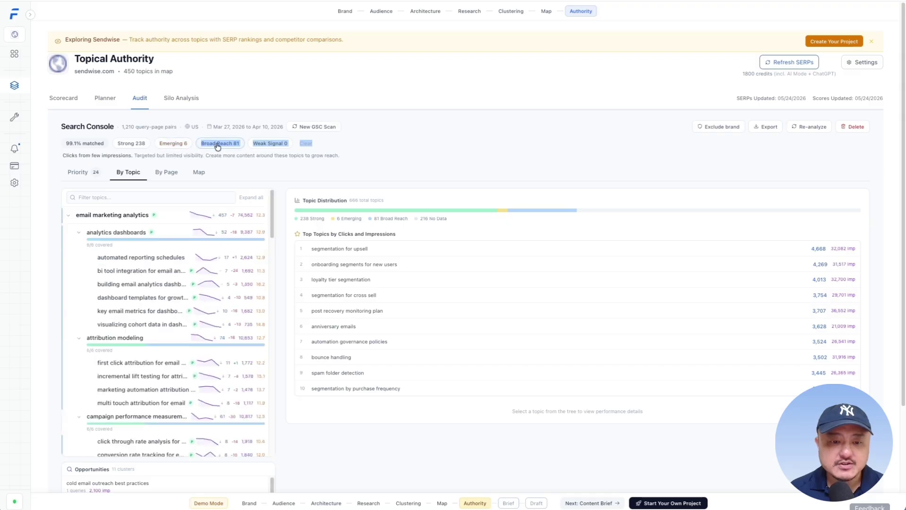
pyautogui.click(257, 138)
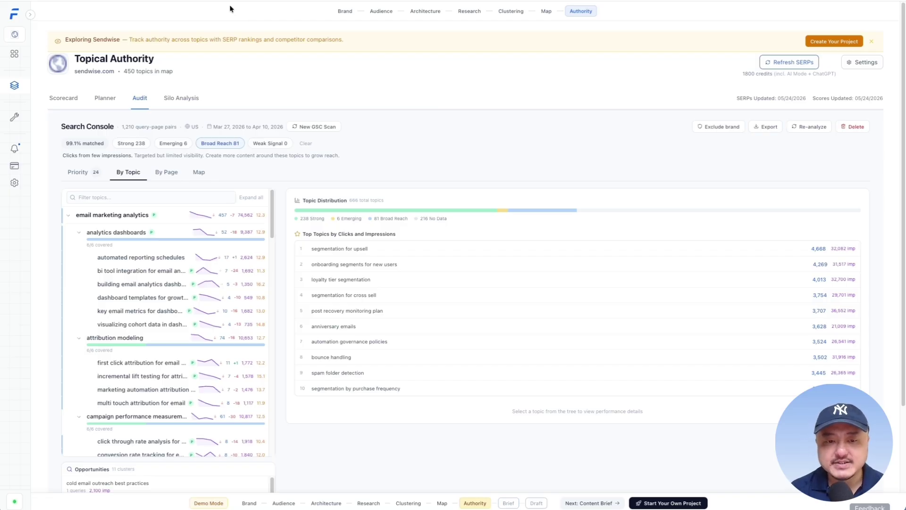
pyautogui.click(268, 144)
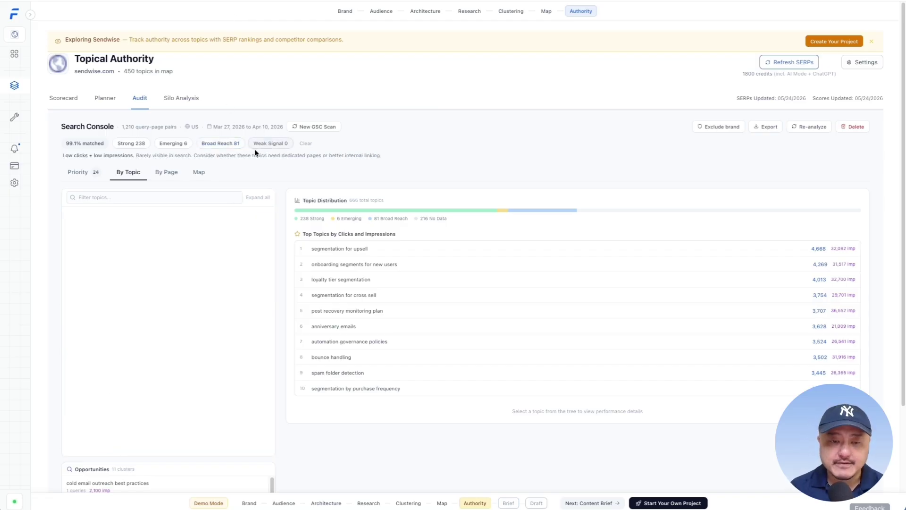
pyautogui.click(257, 144)
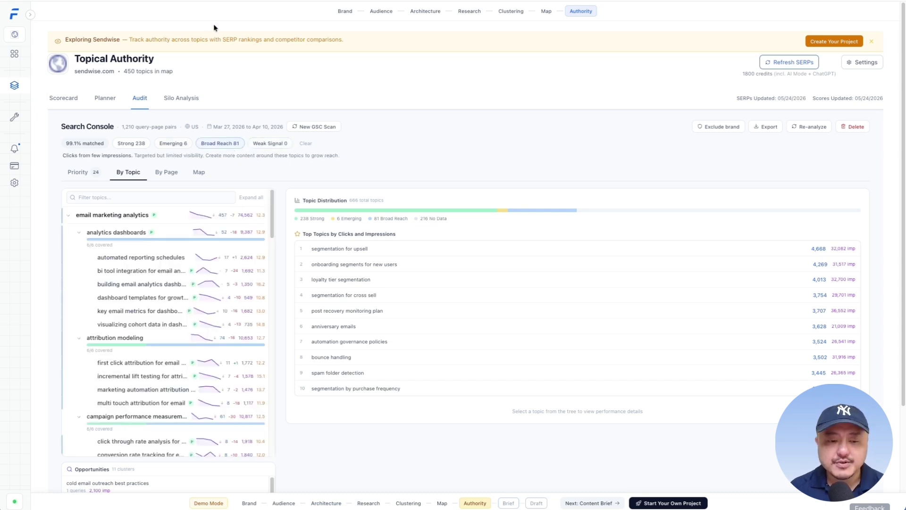
# Step: Filter the topic tree to Strong topics and examine the impression trends of the email deliverability subtopics
pyautogui.click(138, 143)
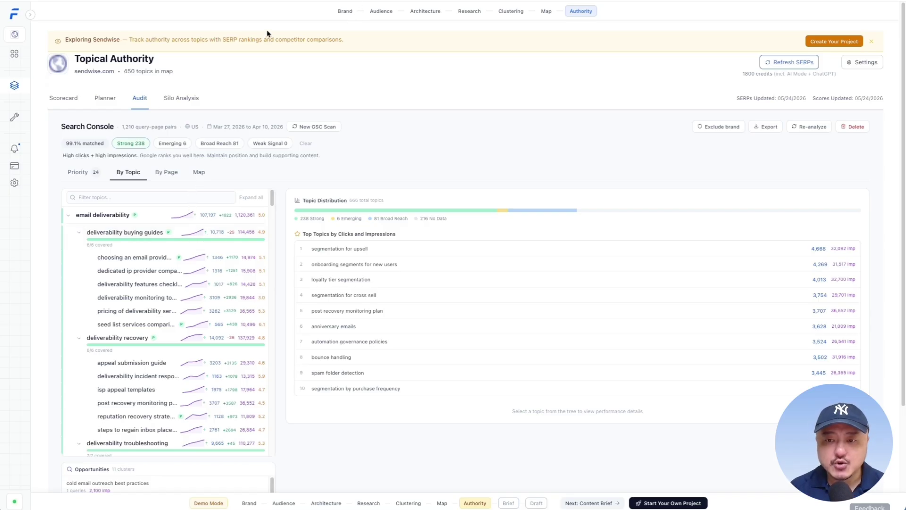
pyautogui.moveTo(183, 218)
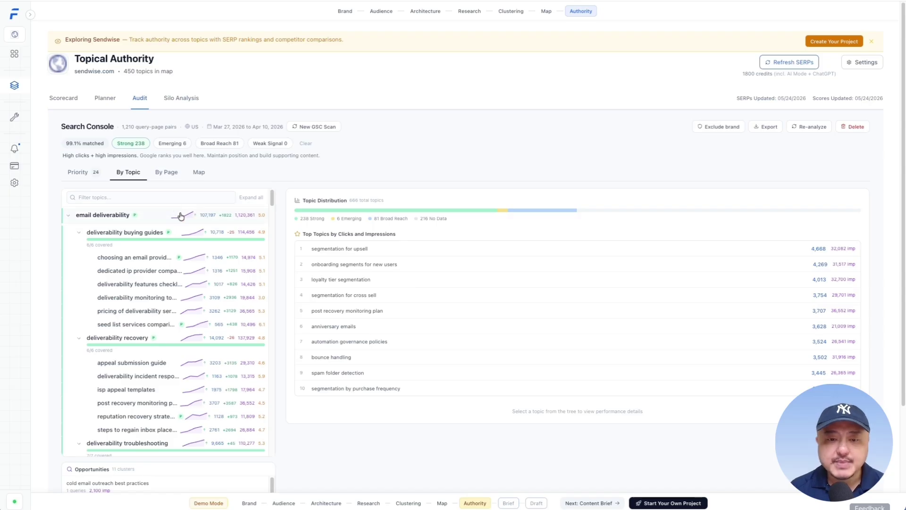
pyautogui.scroll(-3, 192, 294)
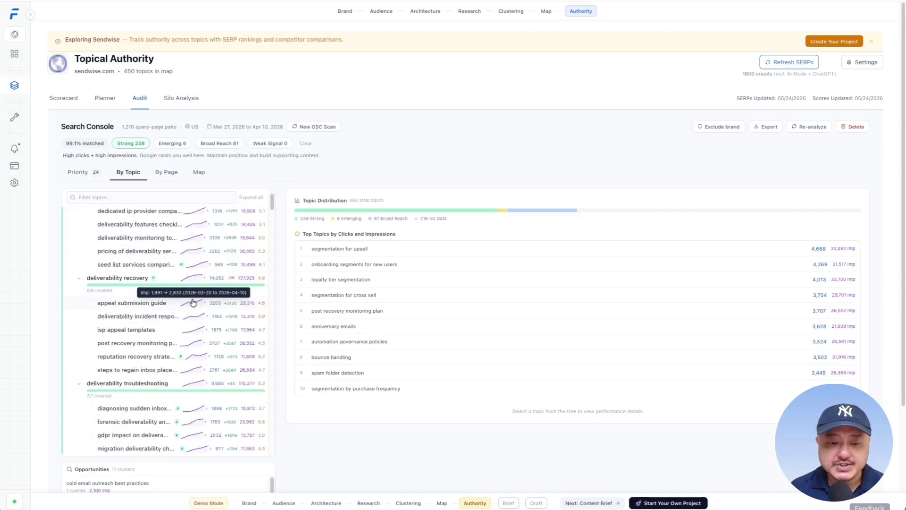
pyautogui.scroll(-2, 193, 298)
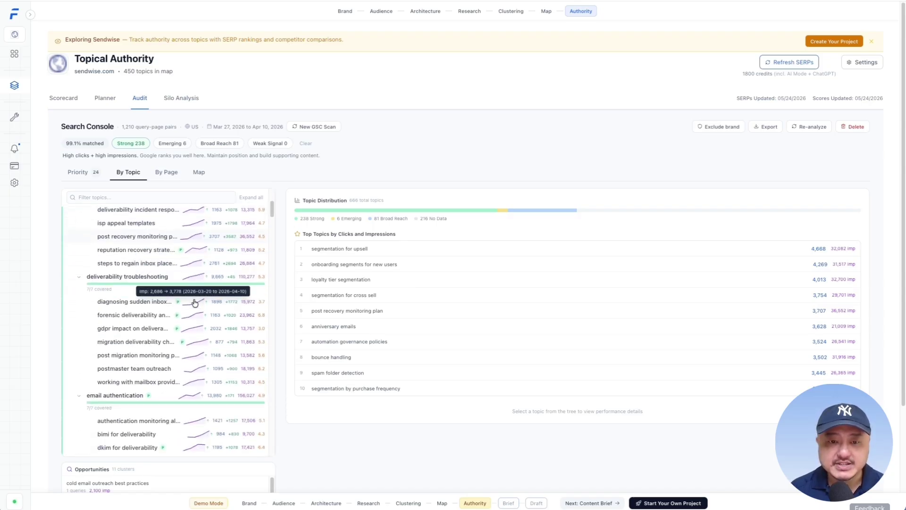
# Step: Open the performance details of email deliverability and its deliverability buying guides hub, and examine the pillar's impressions chart from Mar 20 to Apr 10
pyautogui.scroll(5, 175, 264)
pyautogui.click(153, 218)
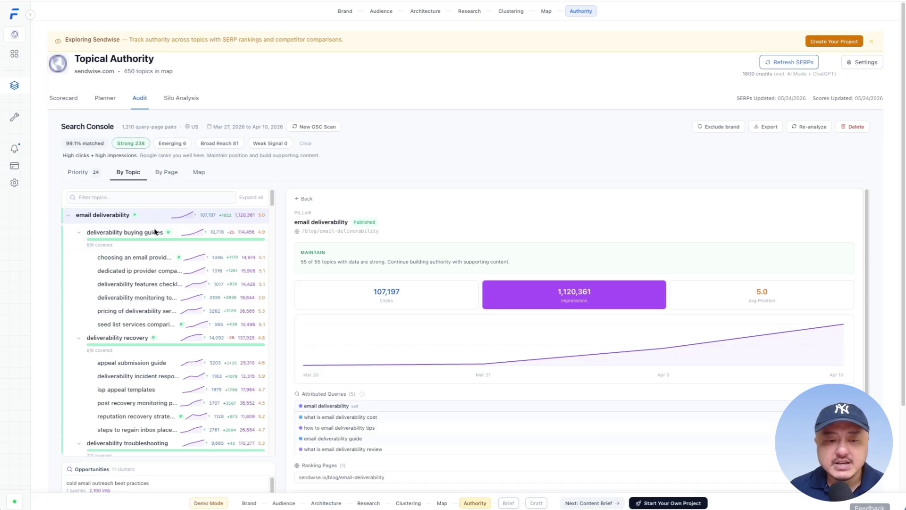
pyautogui.click(155, 238)
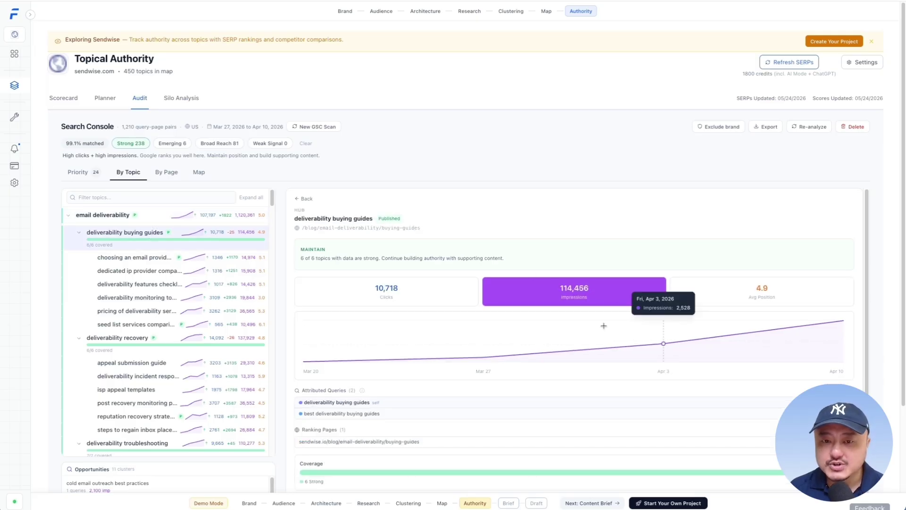
pyautogui.click(157, 216)
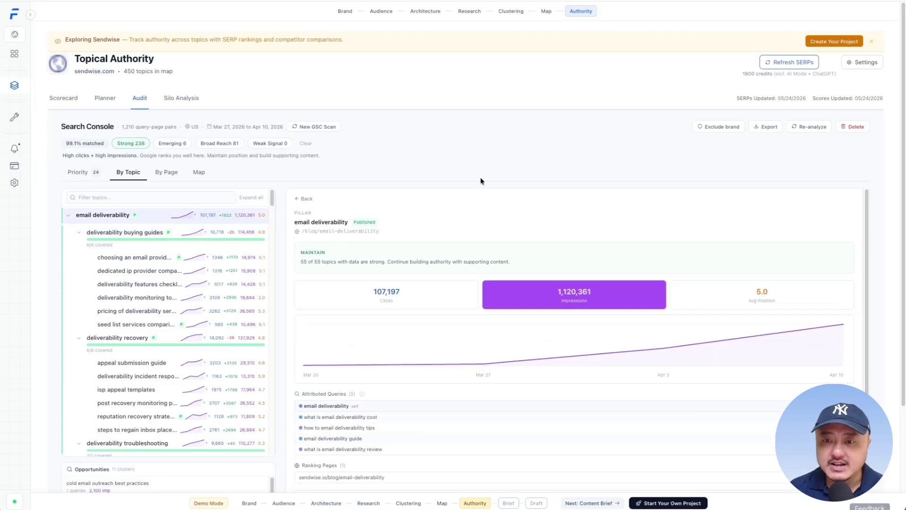
pyautogui.moveTo(312, 347)
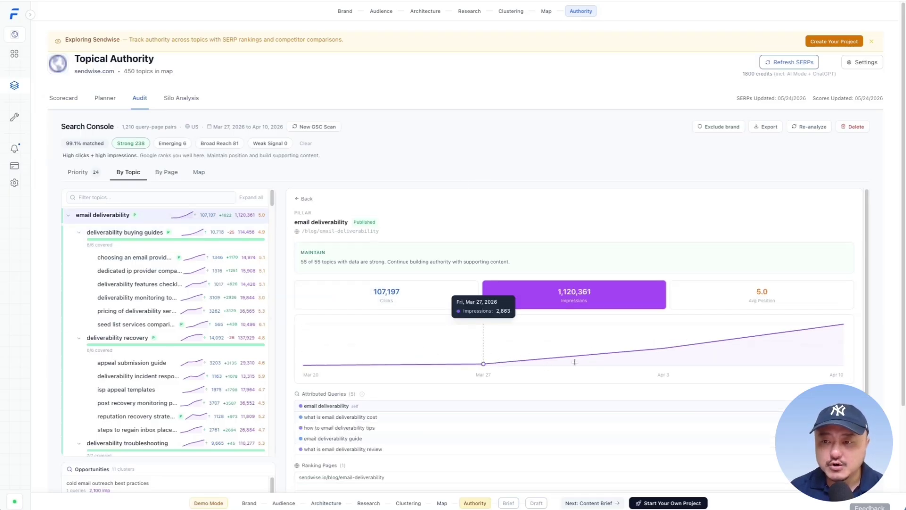
pyautogui.moveTo(838, 361)
# Step: Examine the email deliverability pillar's attributed queries, published status and page path
pyautogui.scroll(-3, 524, 351)
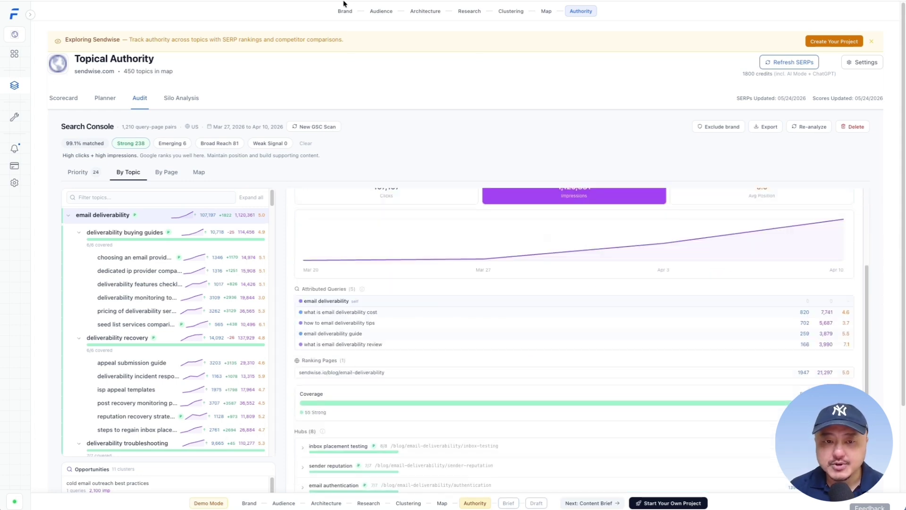
pyautogui.scroll(3, 469, 451)
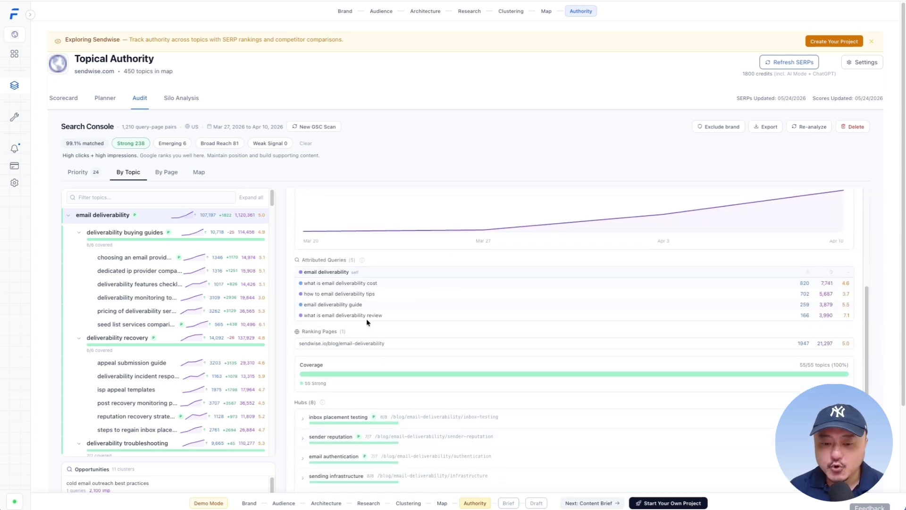
pyautogui.scroll(-1, 345, 404)
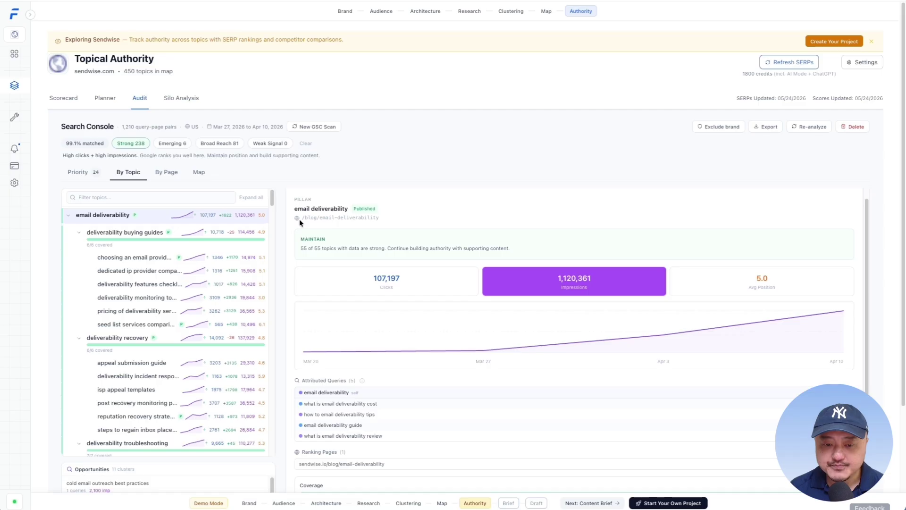
pyautogui.moveTo(294, 209); pyautogui.dragTo(328, 206)
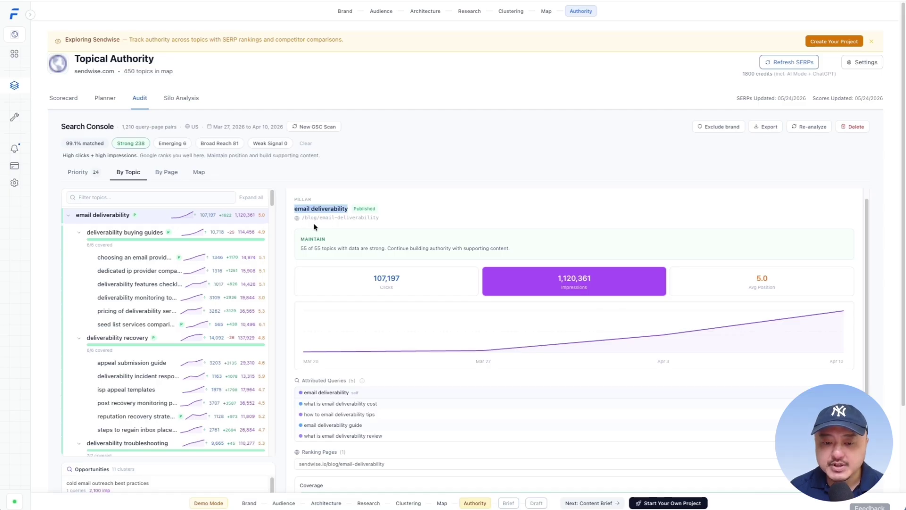
pyautogui.click(373, 226)
pyautogui.scroll(1, 378, 232)
pyautogui.tripleClick(379, 236)
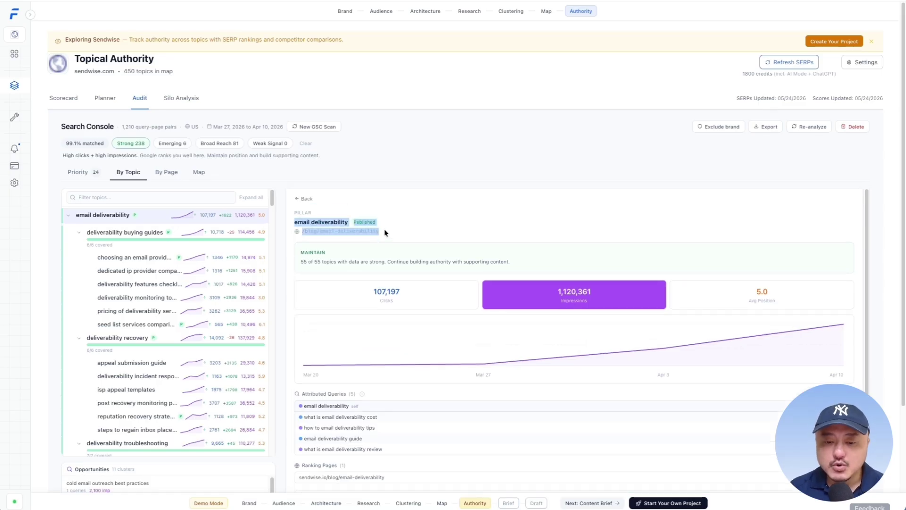
pyautogui.click(388, 235)
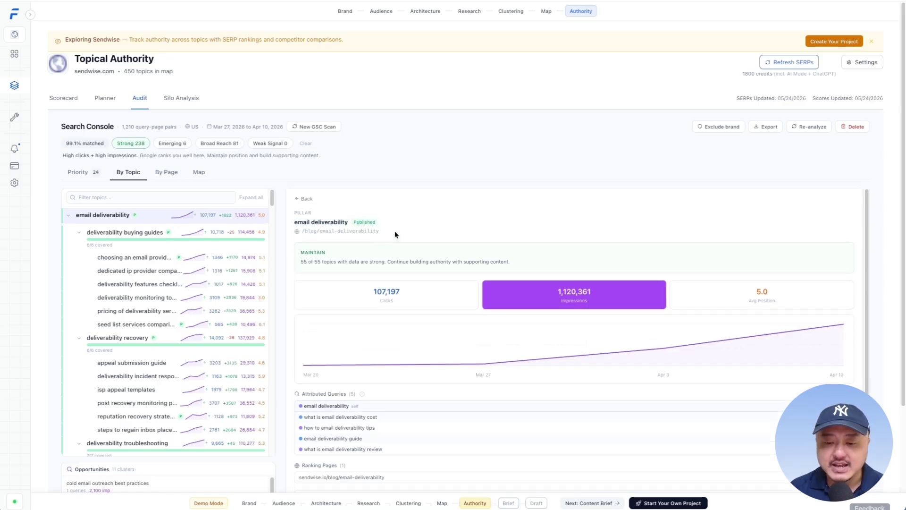
# Step: Review the ranking pages, topic coverage and hub list of the email deliverability pillar
pyautogui.scroll(-3, 371, 472)
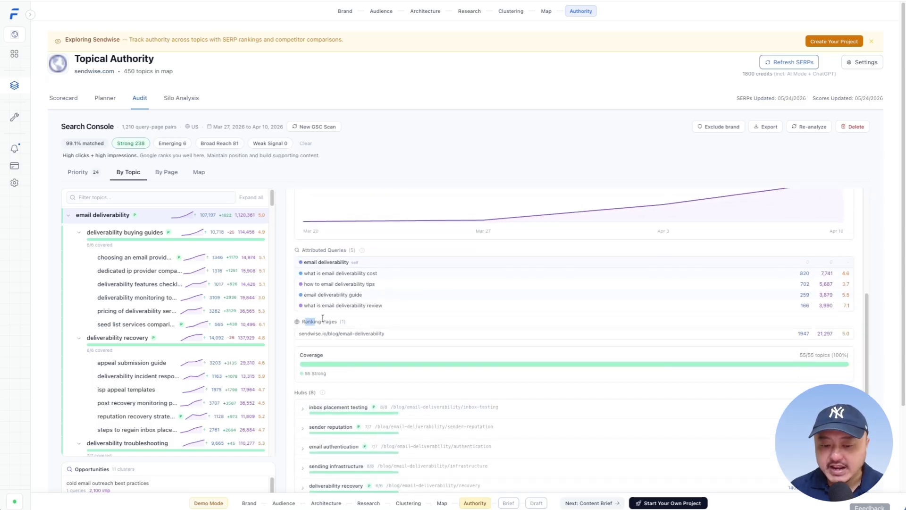
pyautogui.scroll(1, 307, 326)
pyautogui.moveTo(302, 365); pyautogui.dragTo(349, 367)
pyautogui.scroll(-1, 351, 366)
pyautogui.click(352, 362)
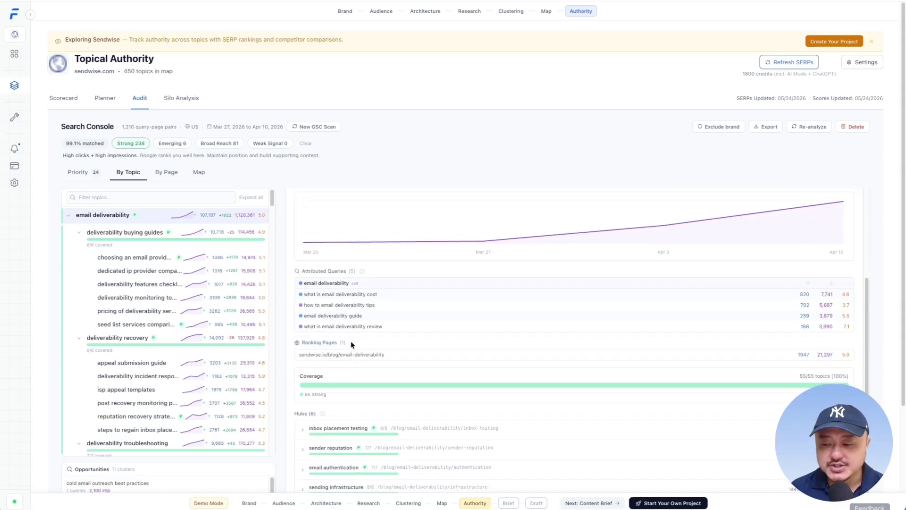
pyautogui.scroll(-1, 350, 341)
pyautogui.scroll(-3, 350, 341)
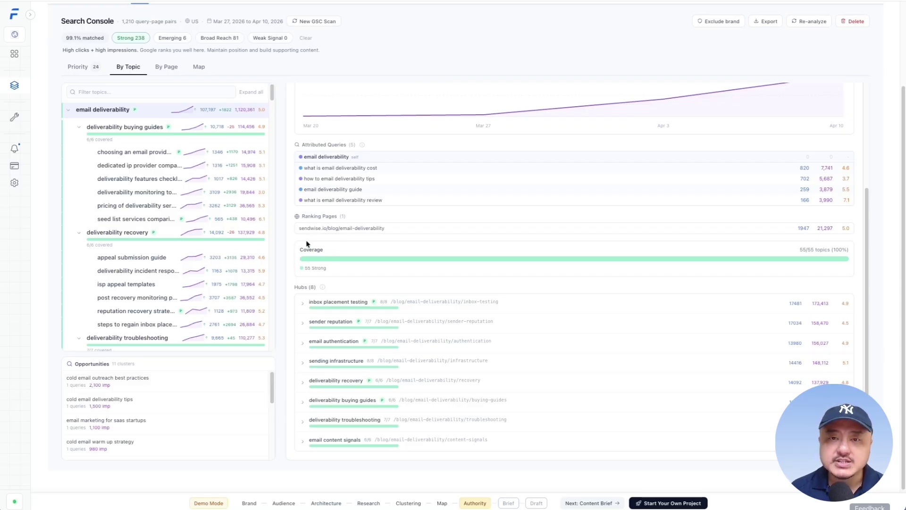
# Step: Expand the inbox placement testing hub and its scheduled deliverability audits topic to inspect the attributed queries and ranking pages
pyautogui.click(306, 302)
pyautogui.scroll(-1, 421, 268)
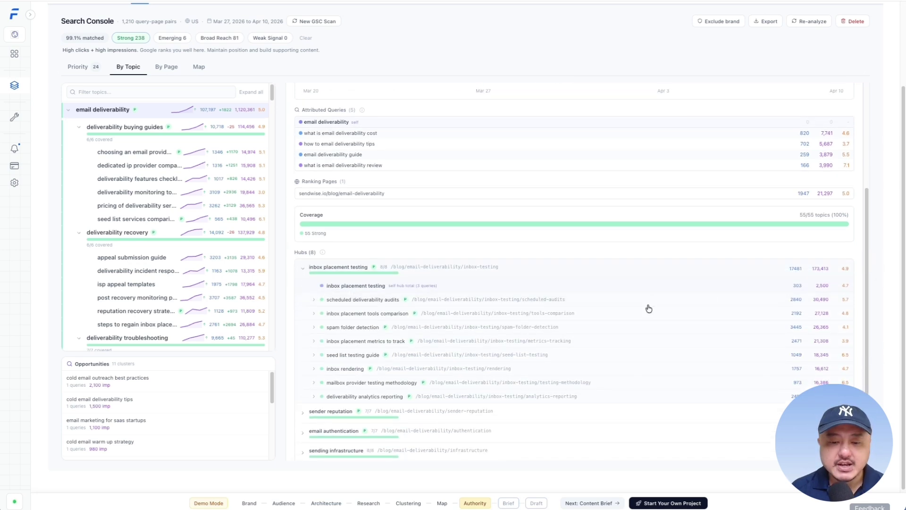
pyautogui.click(466, 299)
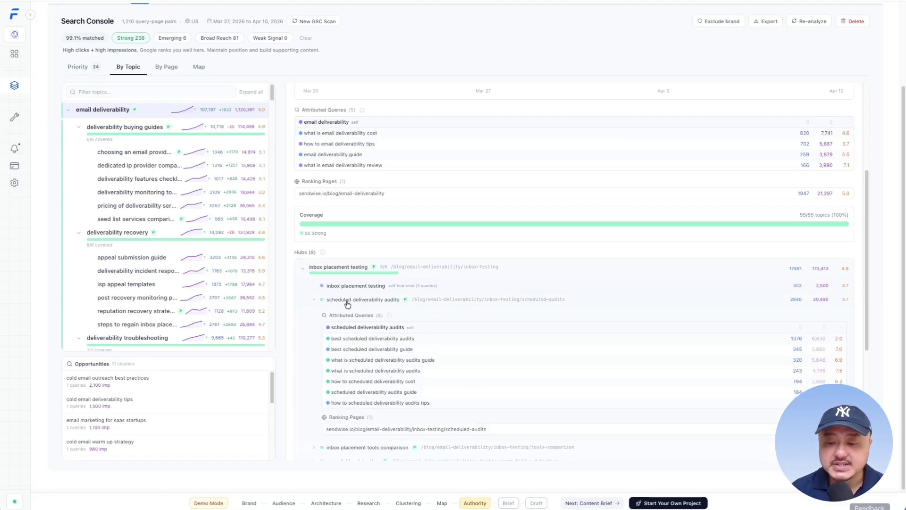
pyautogui.scroll(-5, 401, 368)
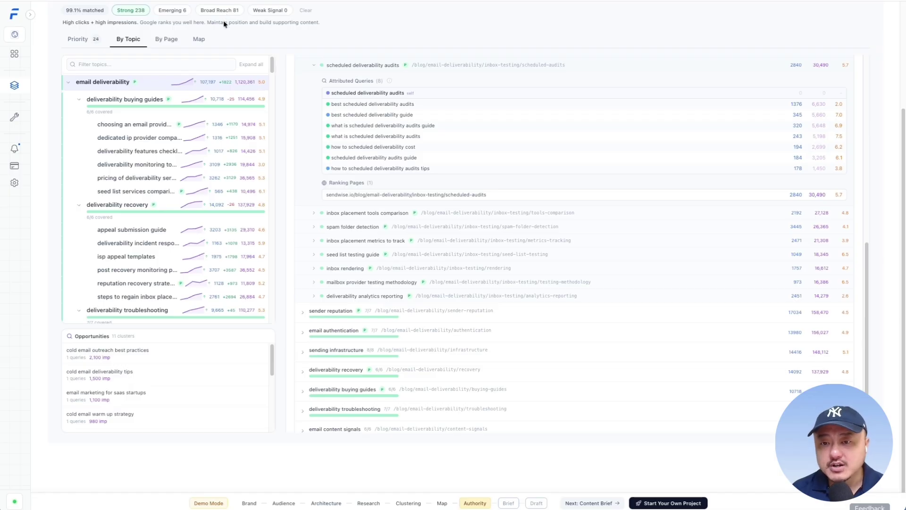
# Step: Show the audit by page, browse the page list, and sort it by clicks and finally by position
pyautogui.click(163, 40)
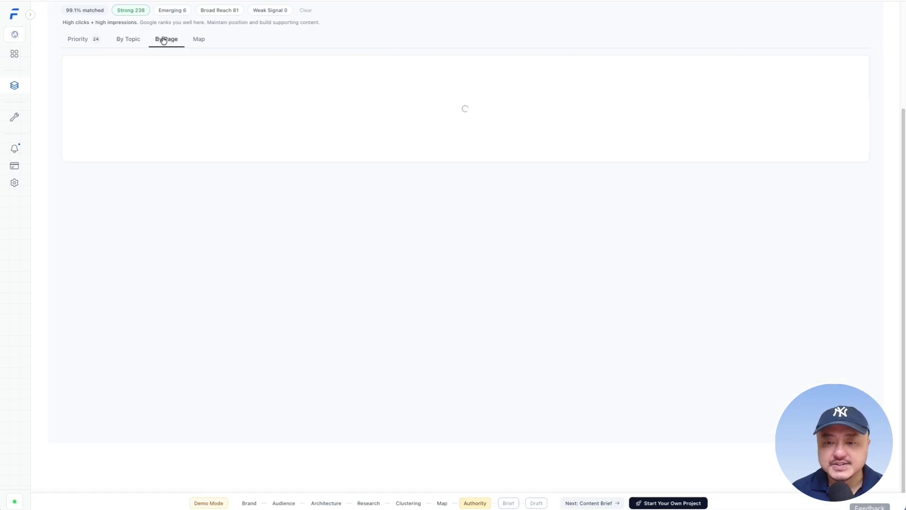
pyautogui.scroll(-1, 558, 92)
pyautogui.scroll(-2, 567, 128)
pyautogui.scroll(-12, 422, 189)
pyautogui.scroll(-4, 602, 152)
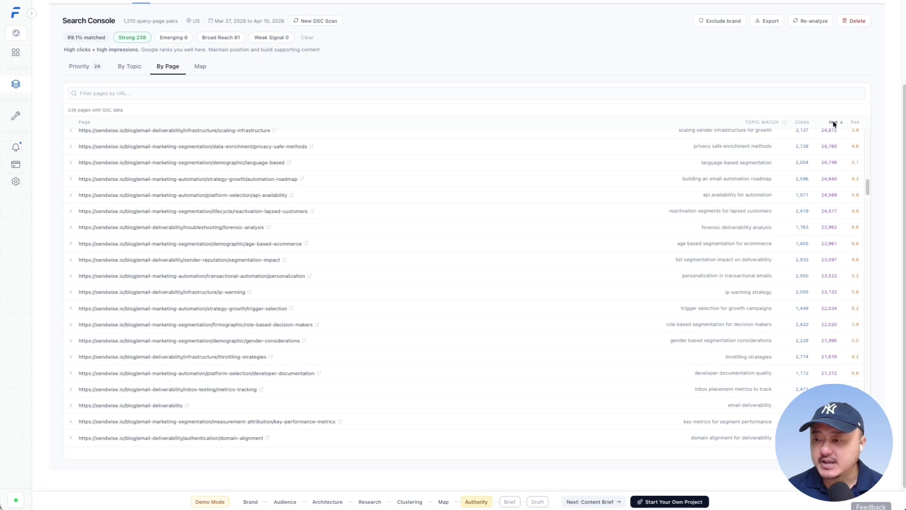
pyautogui.click(802, 121)
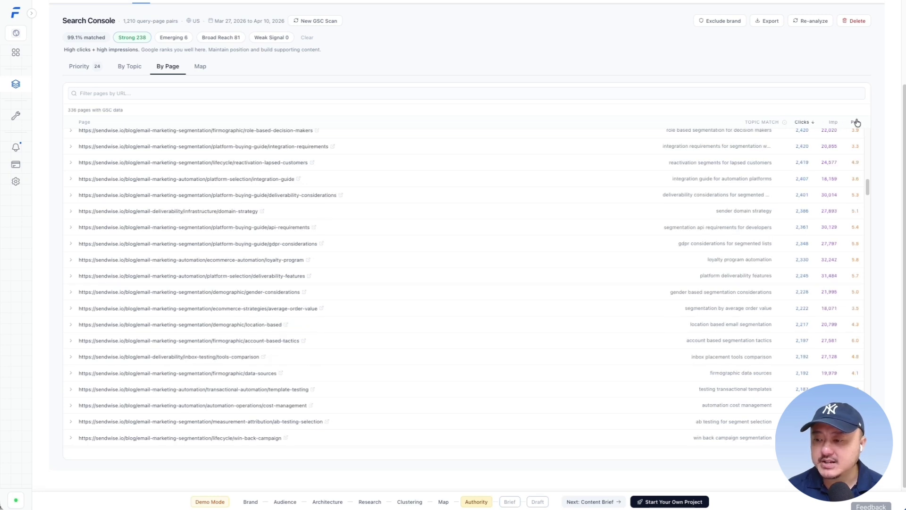
pyautogui.click(855, 122)
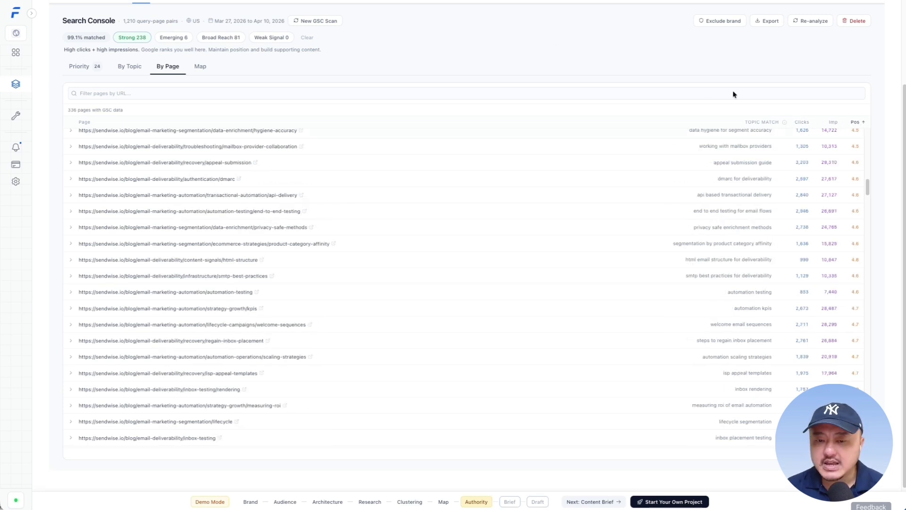
# Step: Filter the pages by URL with "email-deli" and expand the inbox-testing/analytics-reporting page to see the queries driving it
pyautogui.click(196, 94)
pyautogui.write('email-deli')
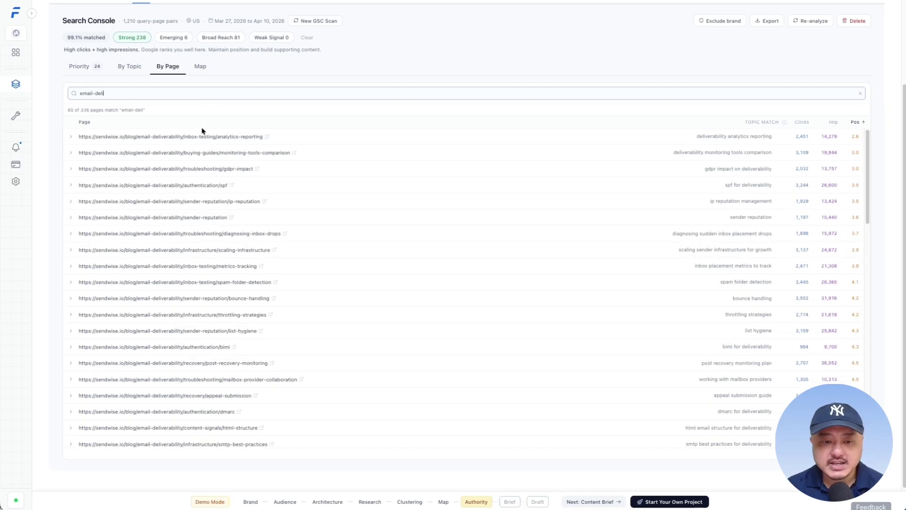
pyautogui.click(169, 141)
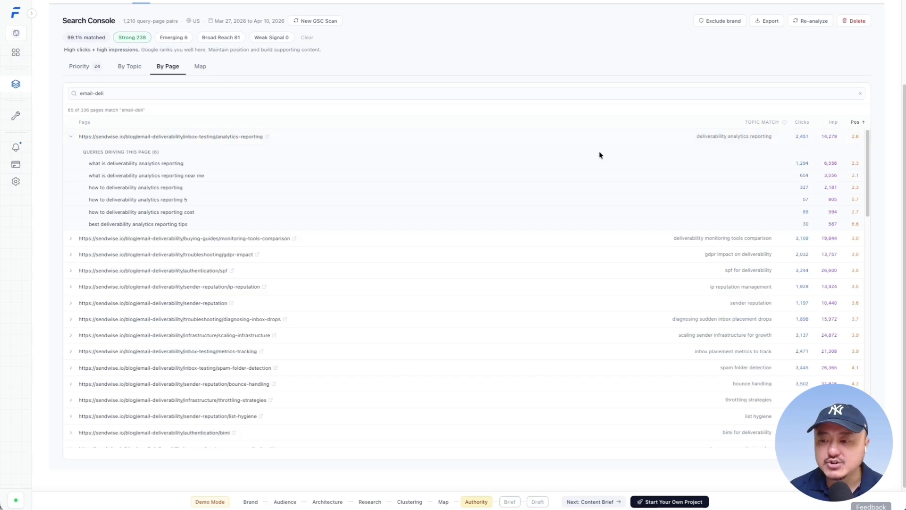
pyautogui.scroll(-1, 793, 61)
# Step: Show the audit as a topic map coloured by Position and review the available colouring metrics
pyautogui.scroll(2, 791, 71)
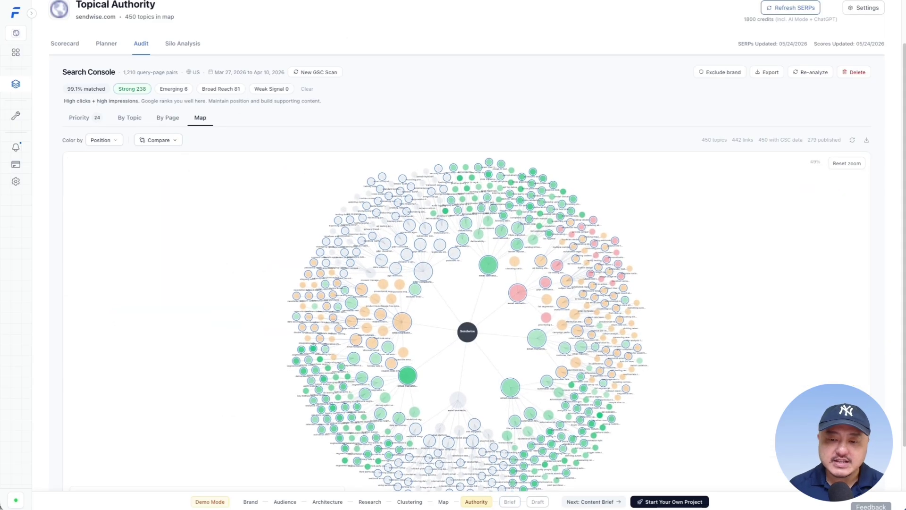
pyautogui.scroll(-1, 344, 61)
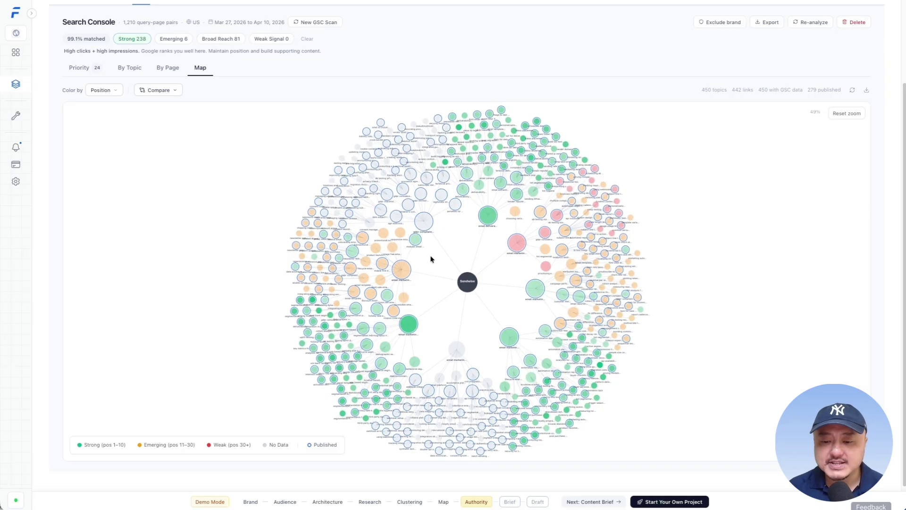
pyautogui.moveTo(469, 283)
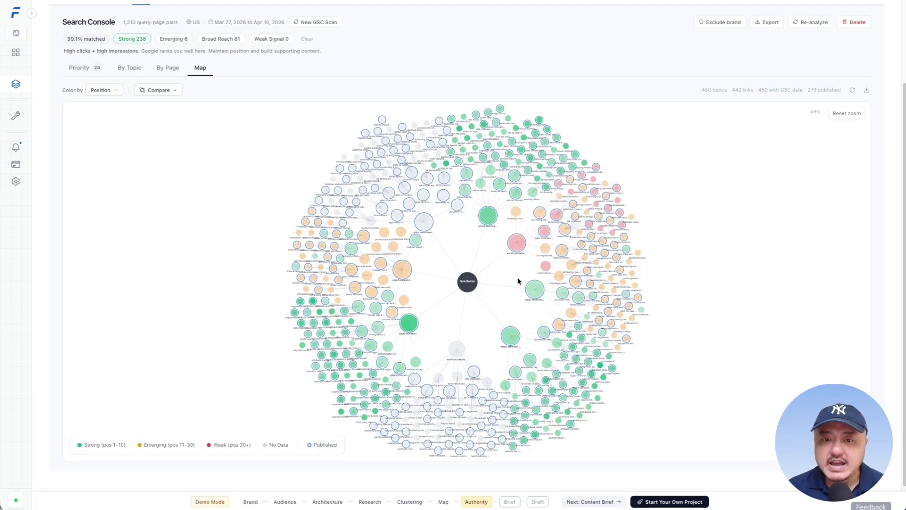
pyautogui.click(115, 91)
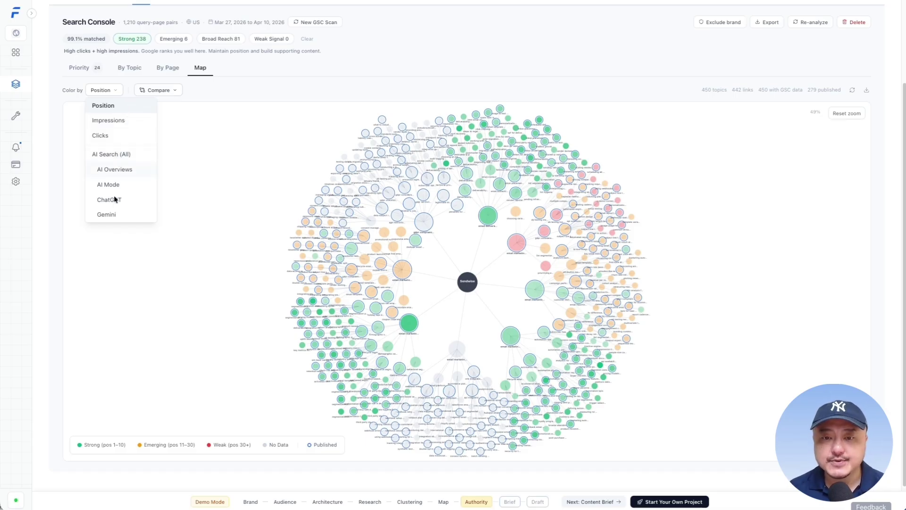
pyautogui.click(104, 105)
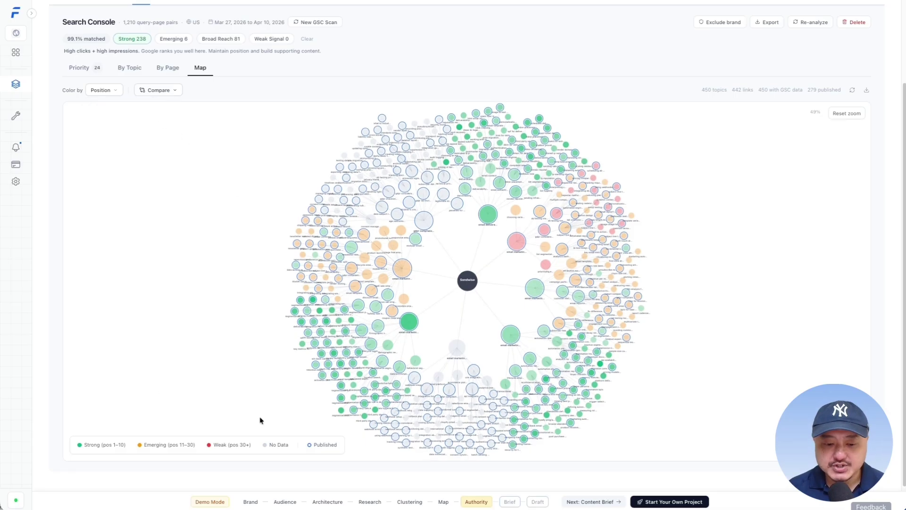
# Step: Isolate the Strong, Emerging, Weak and No Data topics on the map in turn, and toggle the Published highlight
pyautogui.click(95, 445)
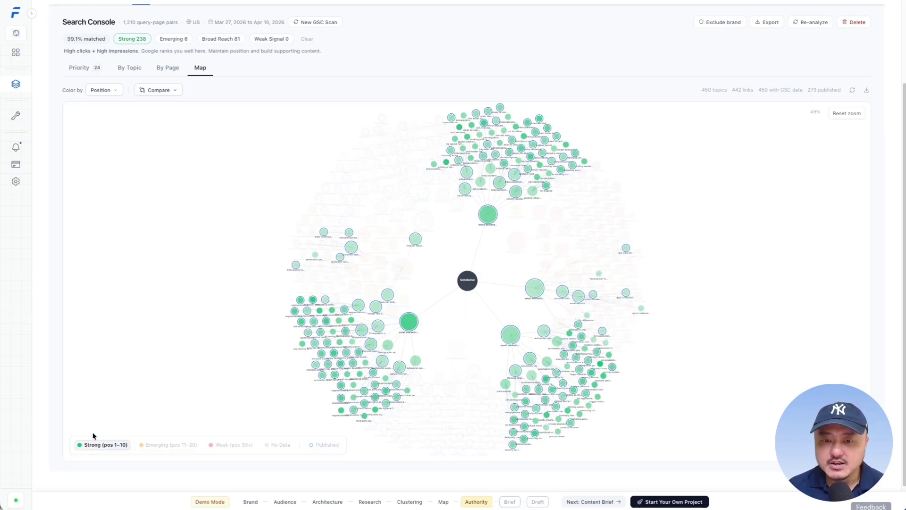
pyautogui.click(181, 449)
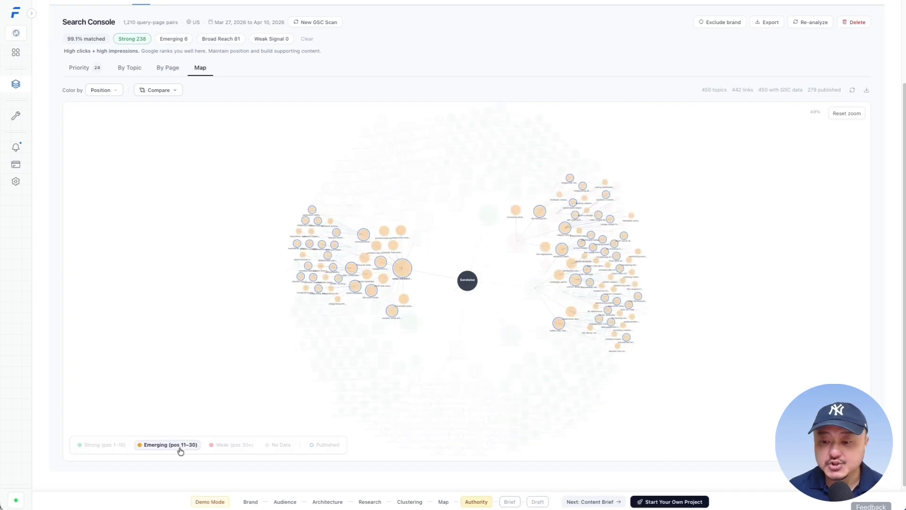
pyautogui.click(236, 446)
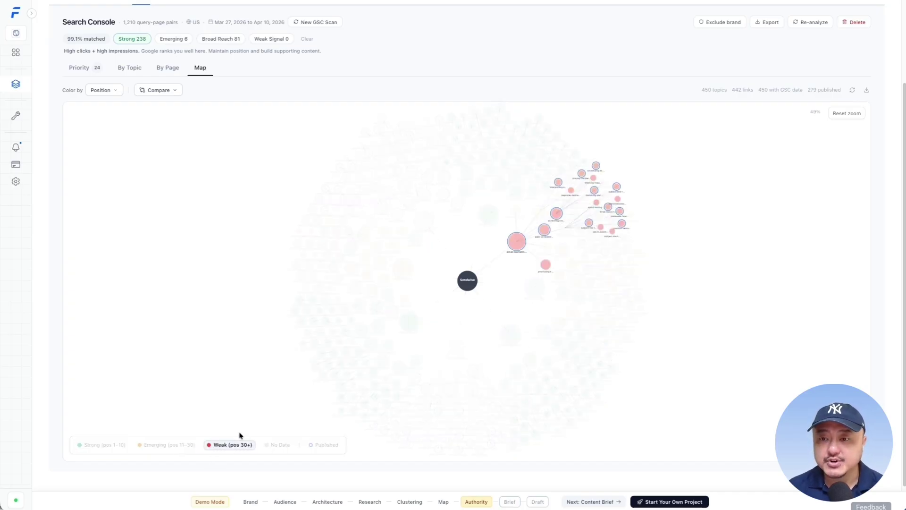
pyautogui.click(267, 443)
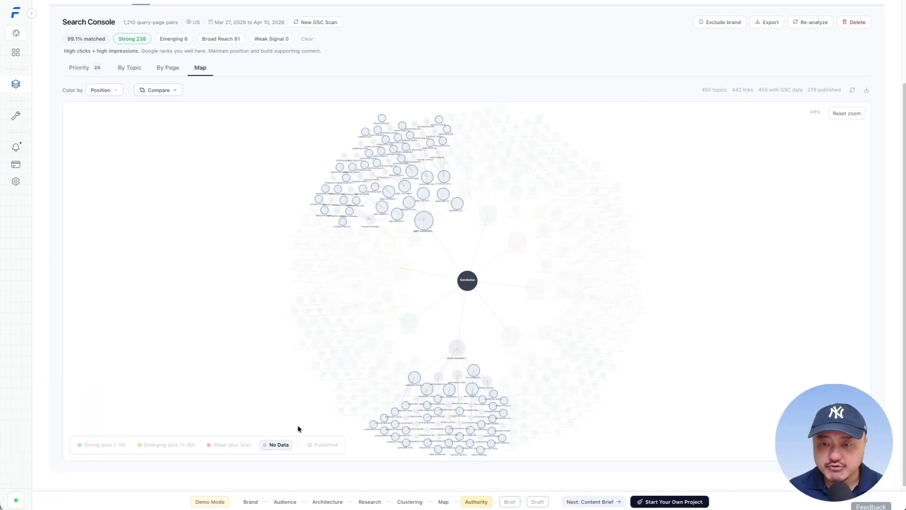
pyautogui.click(328, 439)
pyautogui.click(325, 445)
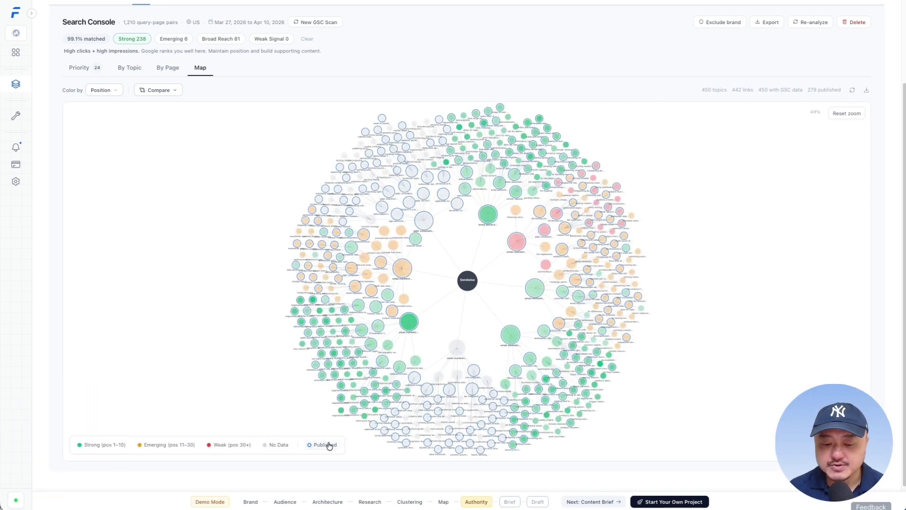
# Step: Colour the topic map by Impressions and isolate the High, Medium, Low and No Data topics in turn
pyautogui.click(102, 91)
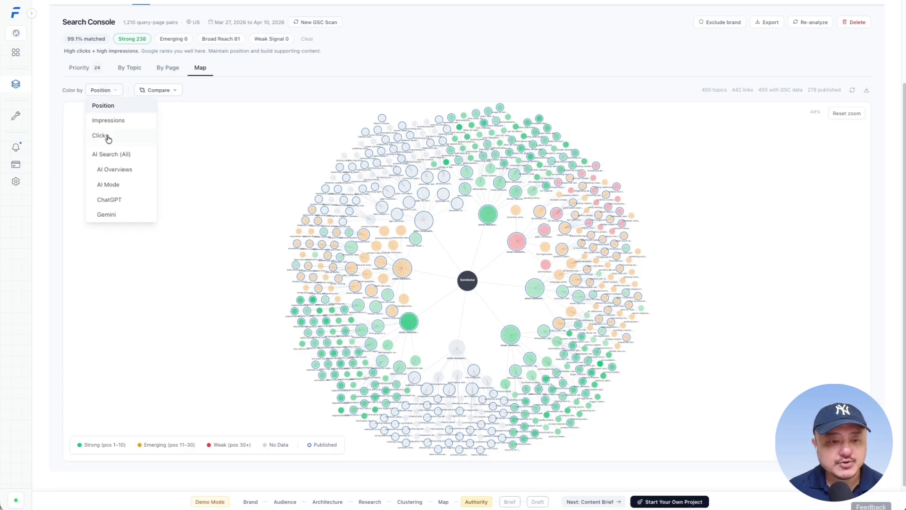
pyautogui.click(118, 122)
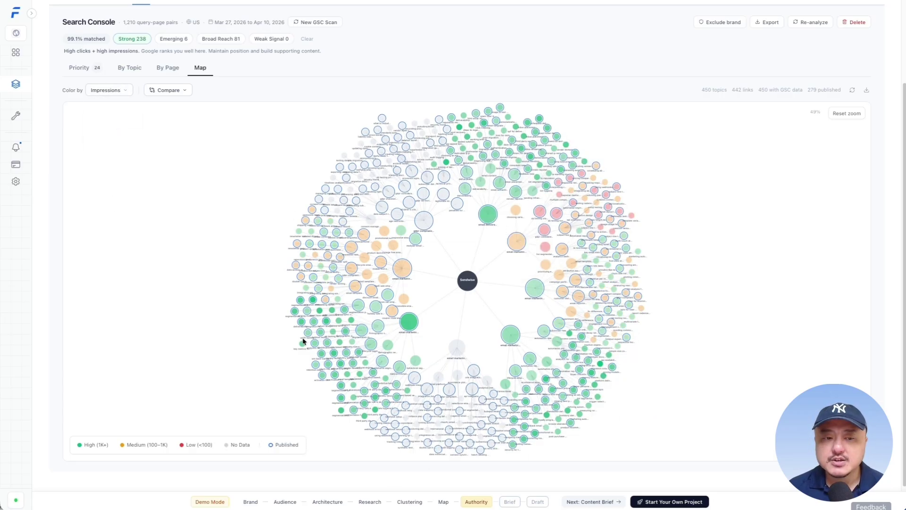
pyautogui.click(99, 445)
pyautogui.click(144, 444)
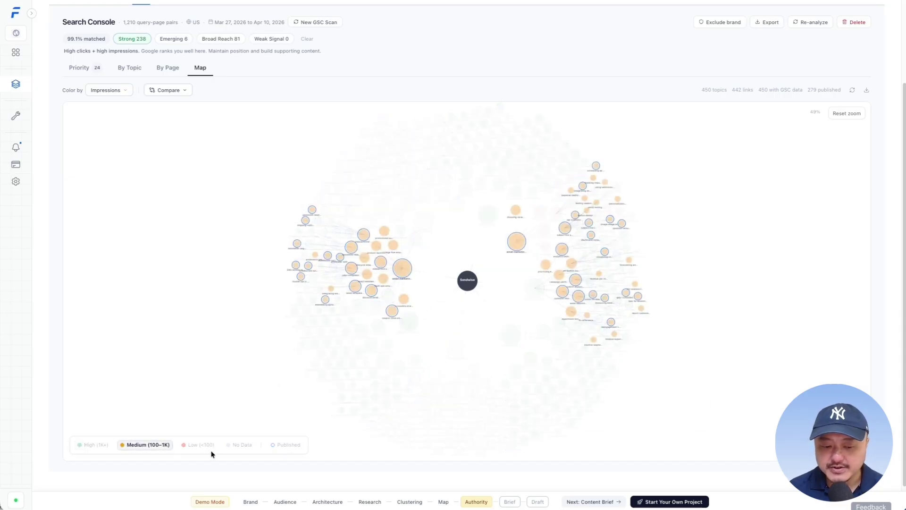
pyautogui.click(201, 445)
pyautogui.click(240, 444)
pyautogui.click(284, 445)
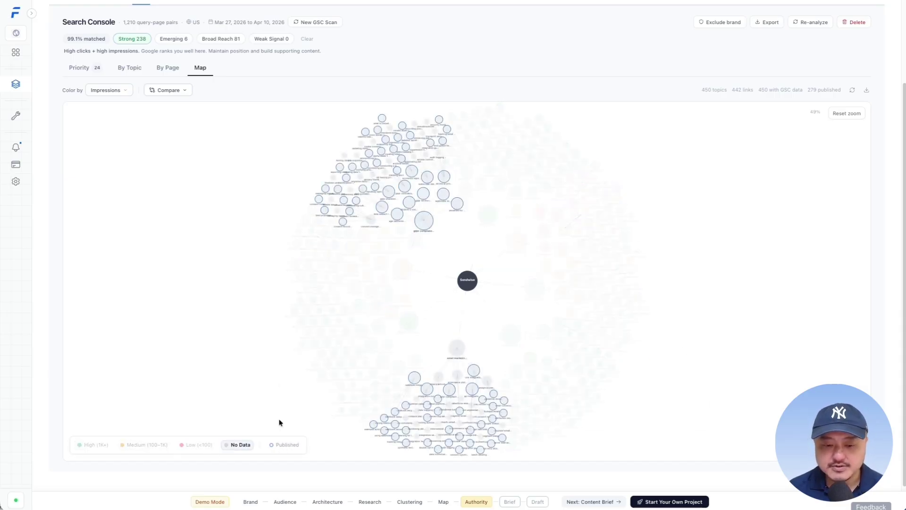
# Step: Colour the topic map by Clicks, isolate the High (100+) and Low (<10) topics, and restore the full map
pyautogui.click(121, 97)
pyautogui.click(110, 138)
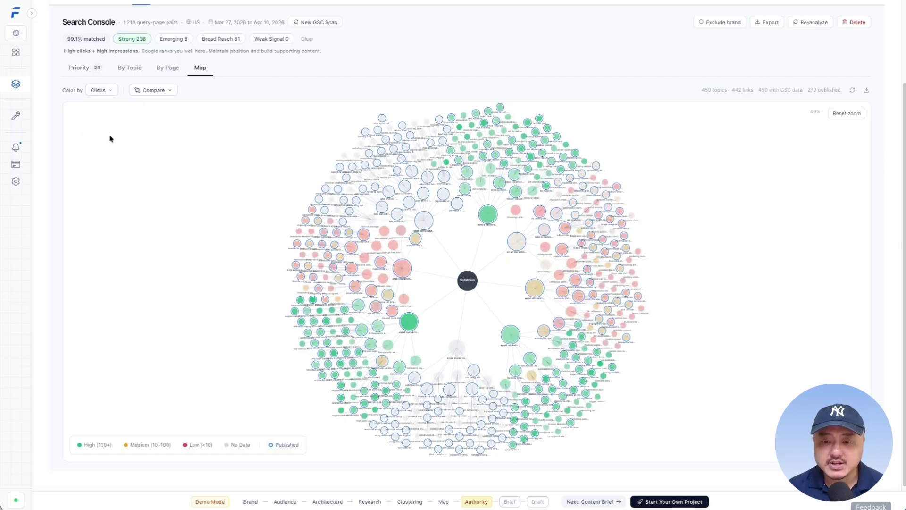
pyautogui.click(96, 445)
pyautogui.click(187, 448)
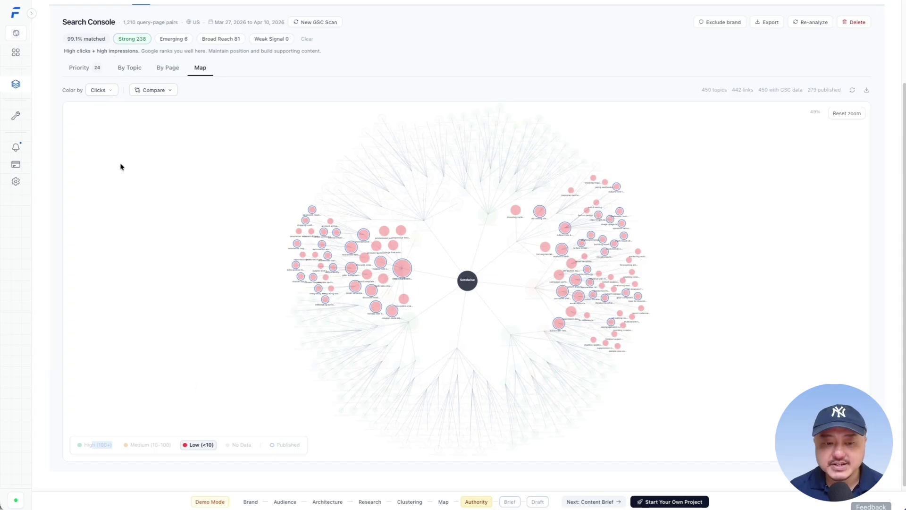
pyautogui.click(183, 202)
# Step: Colour the map by AI Search (All) and isolate the Mentioned & Cited, Cited, Mentioned and Not present topics in turn
pyautogui.click(98, 91)
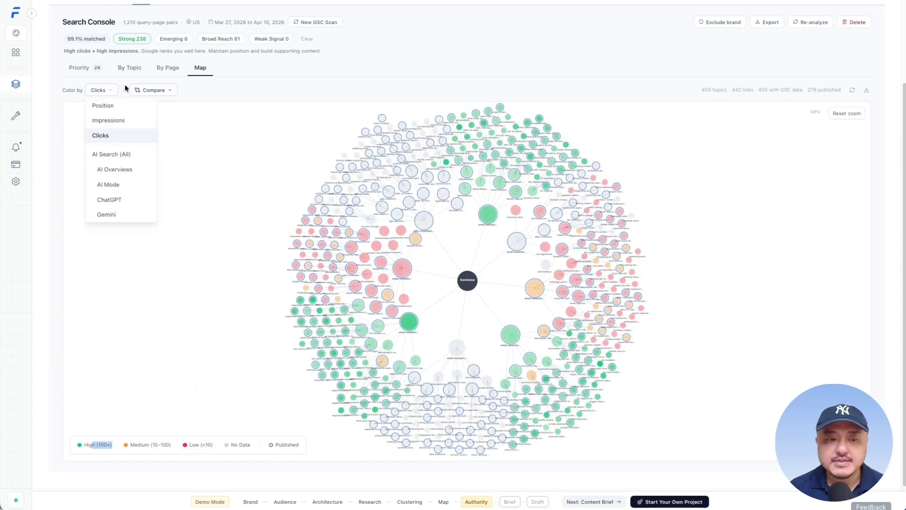
pyautogui.click(121, 154)
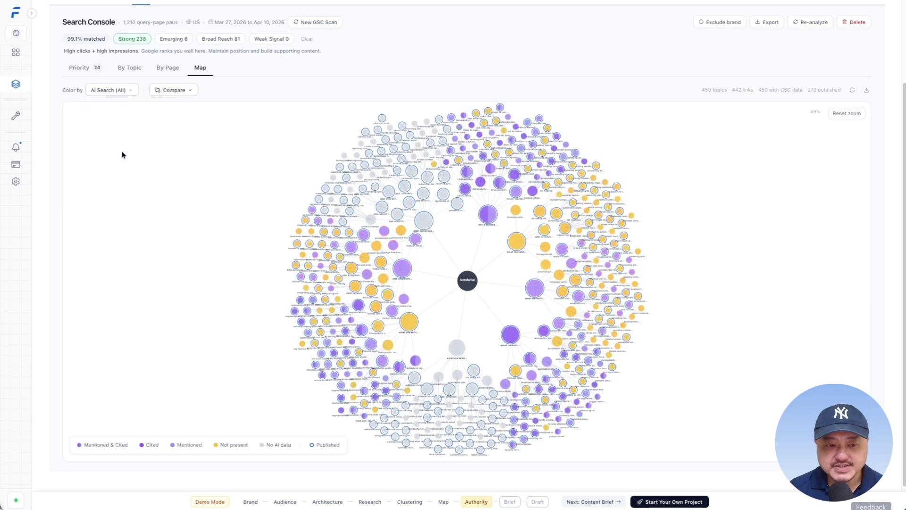
pyautogui.click(130, 91)
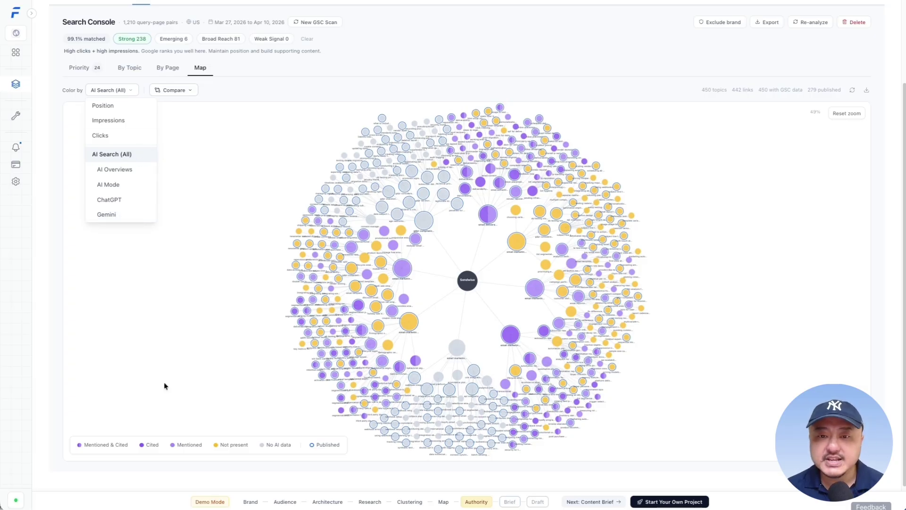
pyautogui.click(107, 444)
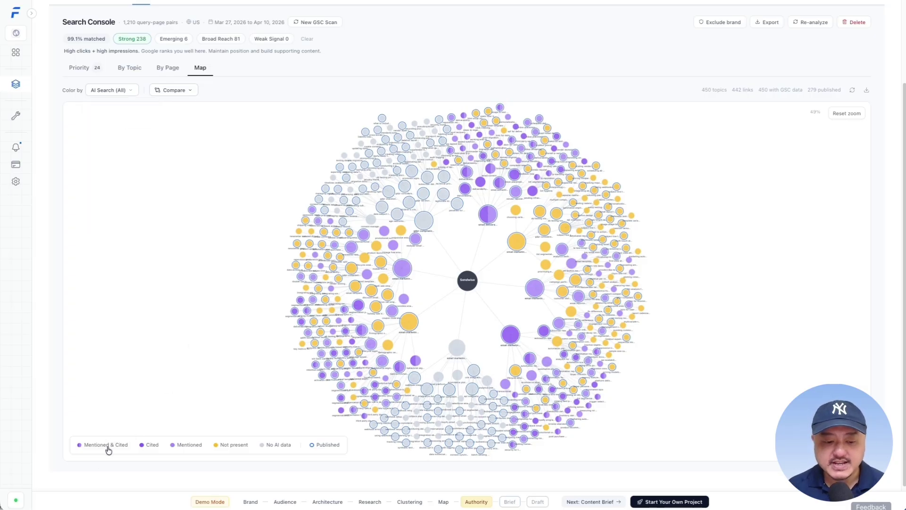
pyautogui.click(108, 447)
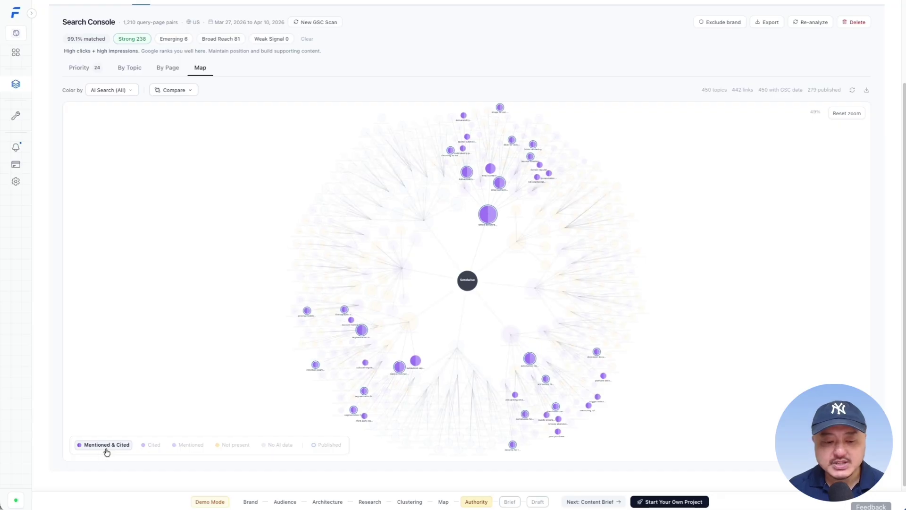
pyautogui.click(156, 445)
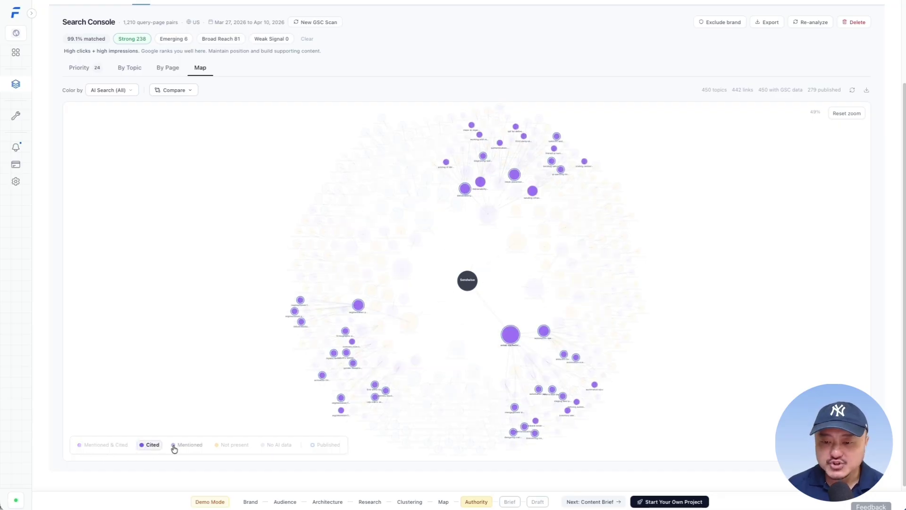
pyautogui.click(183, 446)
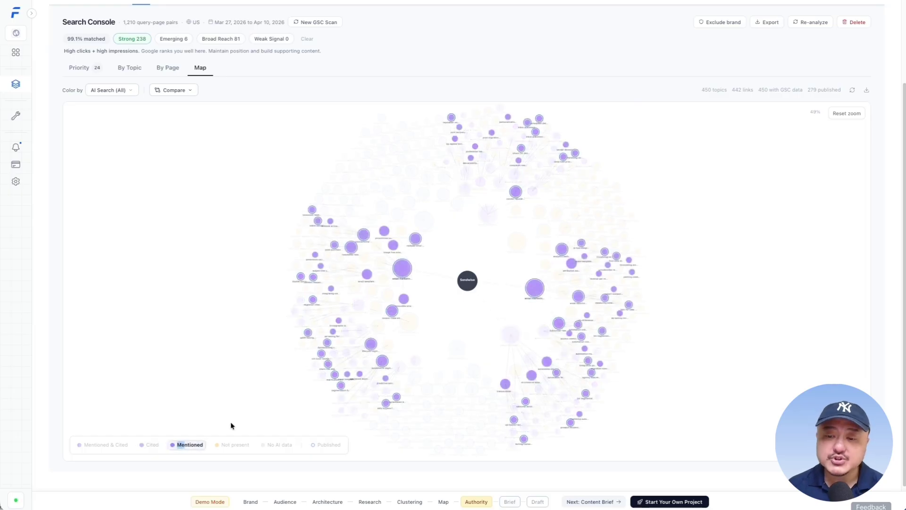
pyautogui.click(234, 446)
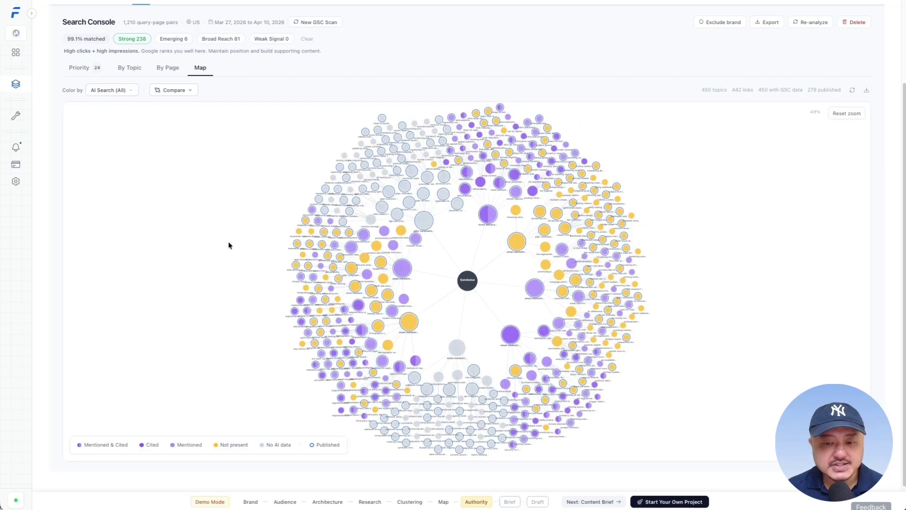
# Step: Colour the map by ChatGPT, isolate its Mentioned & Cited, Cited, Mentioned and Not present topics, and examine the main clusters
pyautogui.click(116, 90)
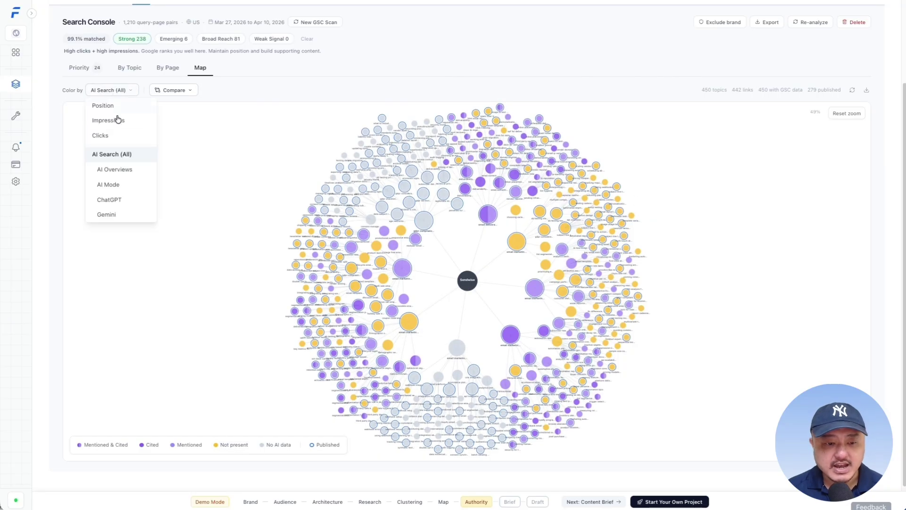
pyautogui.click(111, 199)
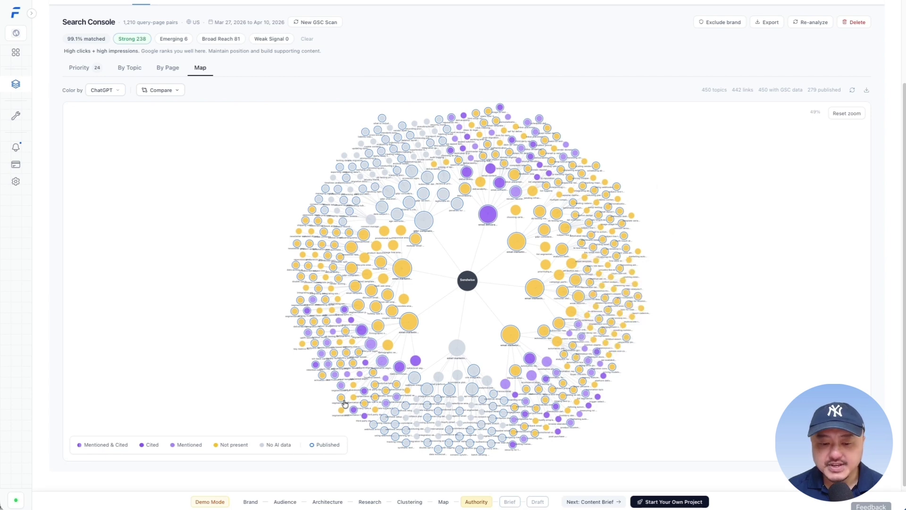
pyautogui.click(125, 445)
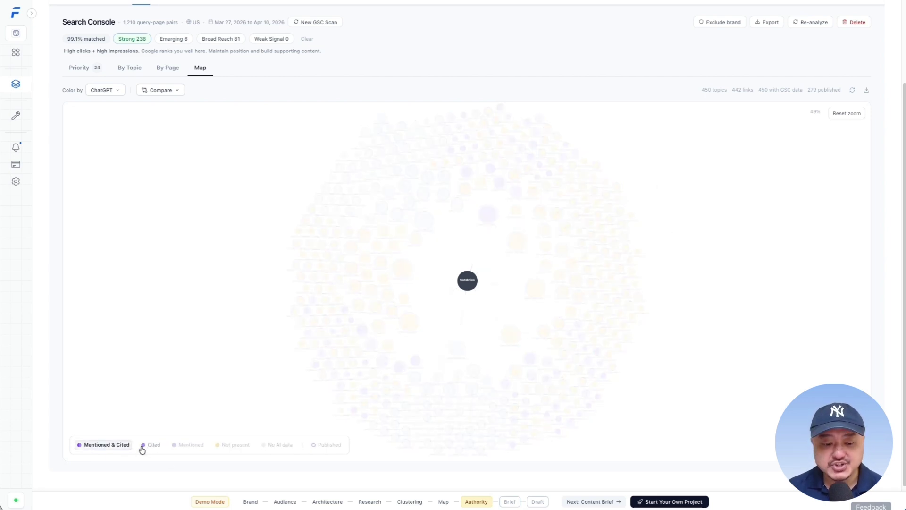
pyautogui.click(143, 446)
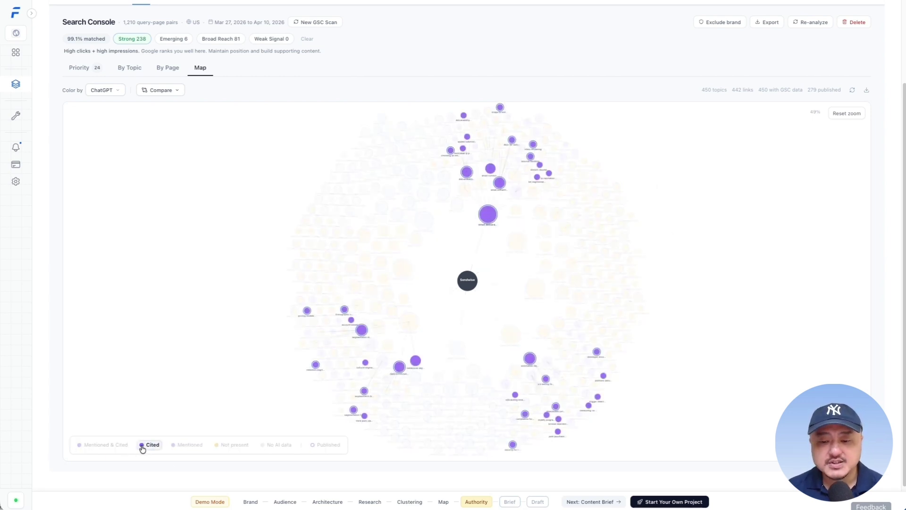
pyautogui.click(200, 445)
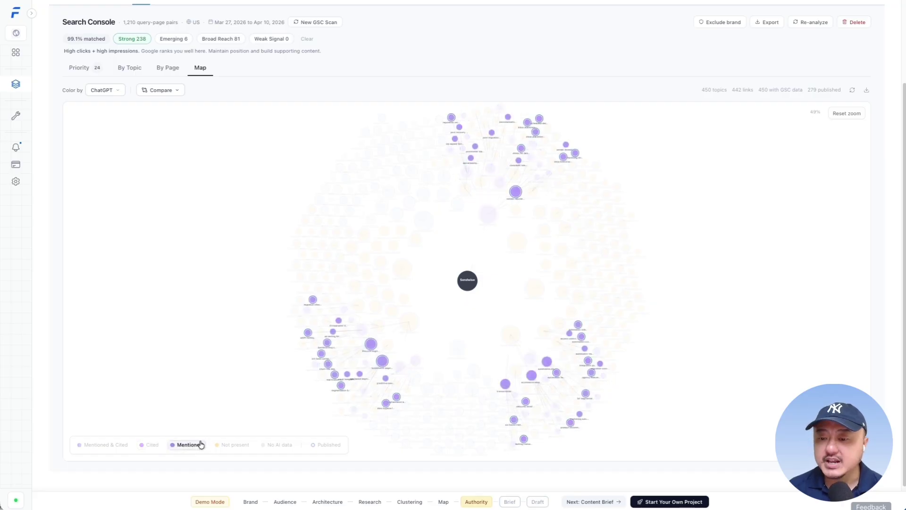
pyautogui.click(235, 445)
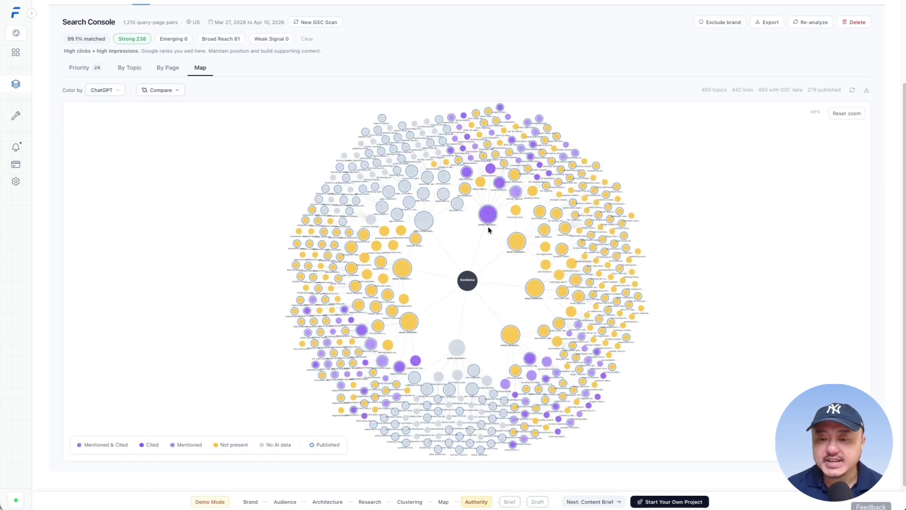
pyautogui.moveTo(491, 216)
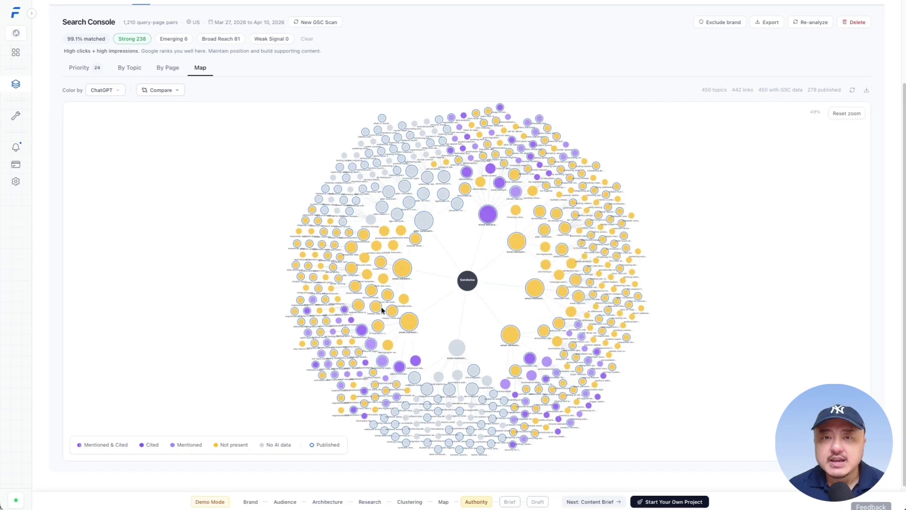
pyautogui.moveTo(428, 142)
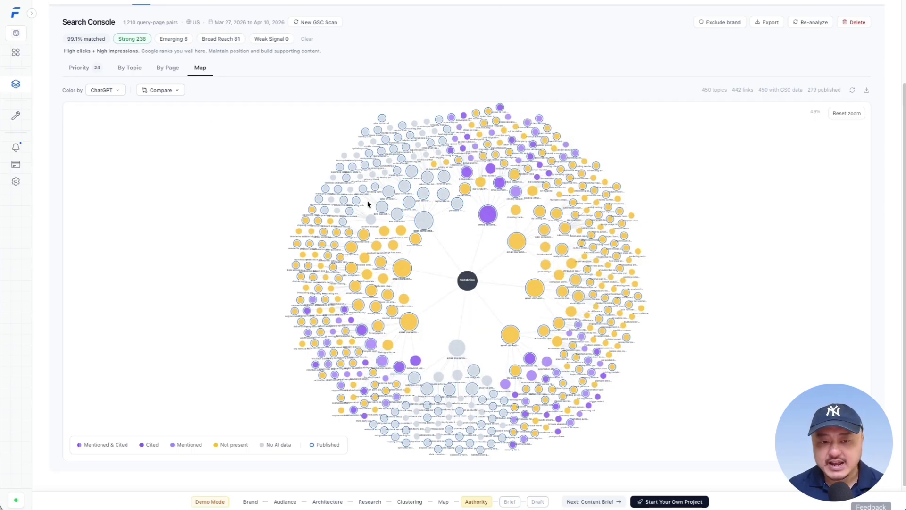
pyautogui.moveTo(484, 216)
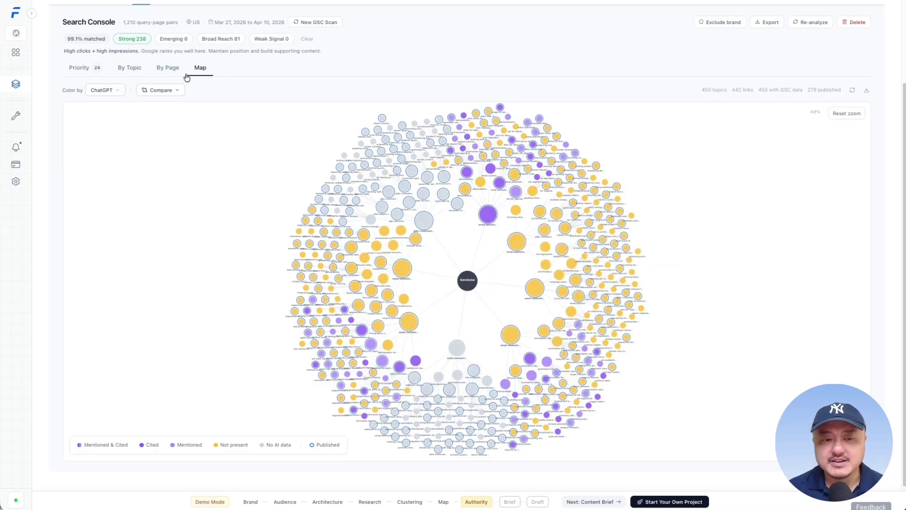
# Step: Compare the map with activecampaign.com as a Gap Overlay coloured by Position and examine who wins each topic cluster
pyautogui.click(160, 90)
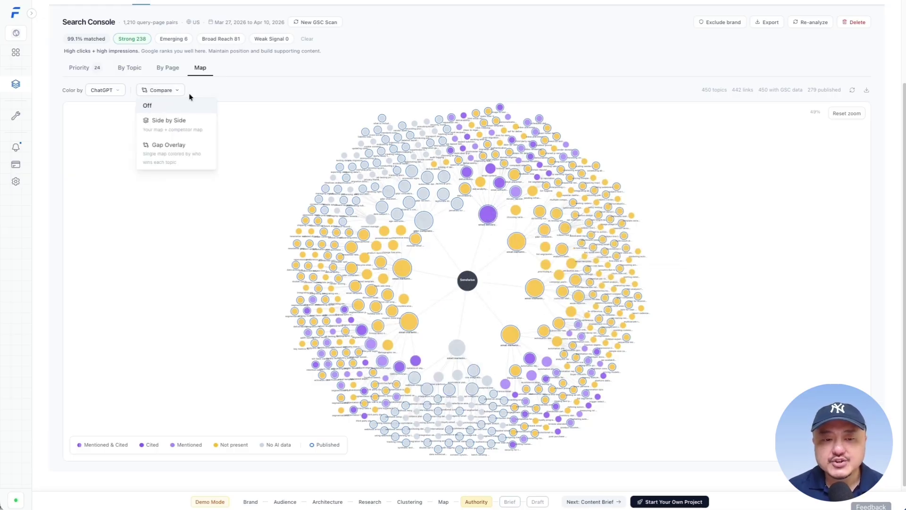
pyautogui.click(178, 155)
pyautogui.click(114, 91)
pyautogui.click(107, 104)
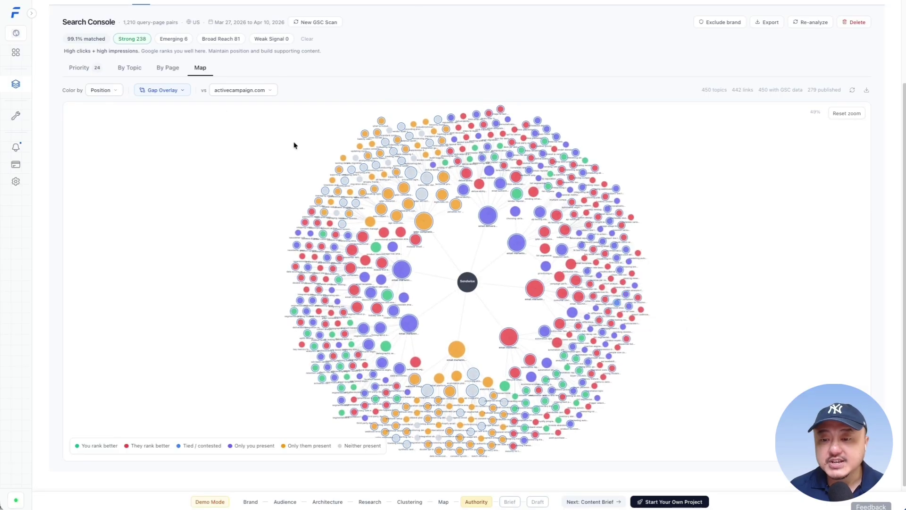
pyautogui.moveTo(495, 161)
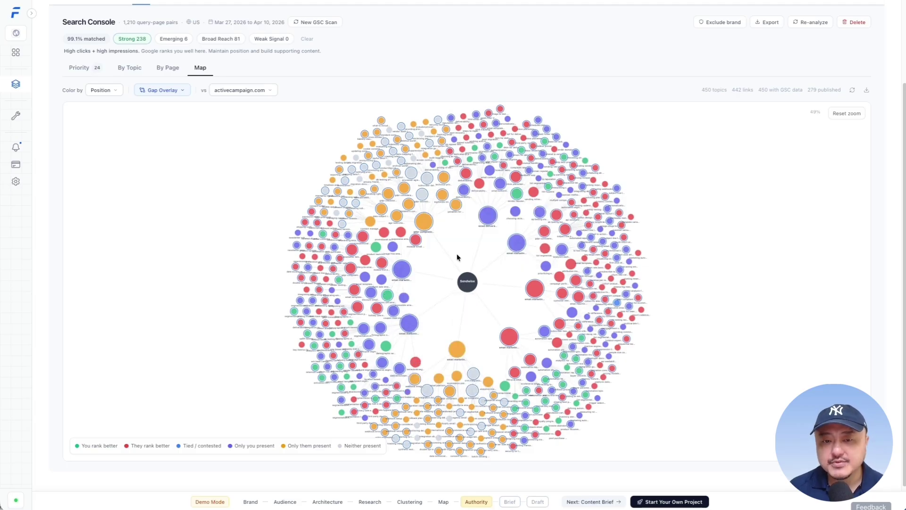
pyautogui.scroll(-1, 456, 257)
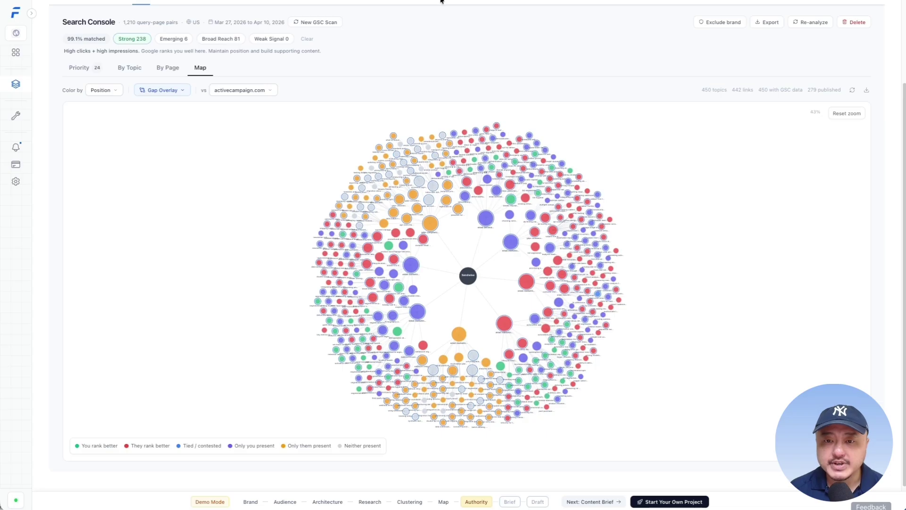
pyautogui.moveTo(428, 204)
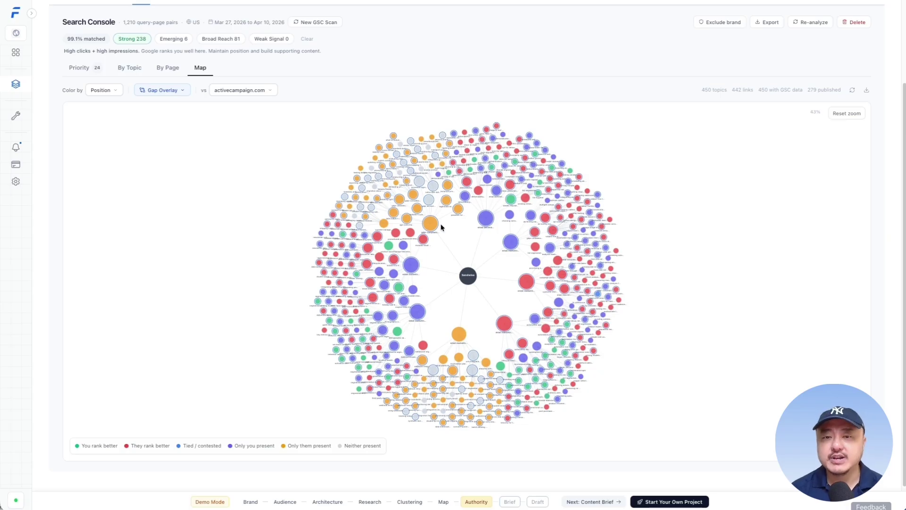
# Step: Switch the gap overlay's competitor to convertkit.com and finally to hubspot.com, and inspect the topic clusters
pyautogui.click(258, 93)
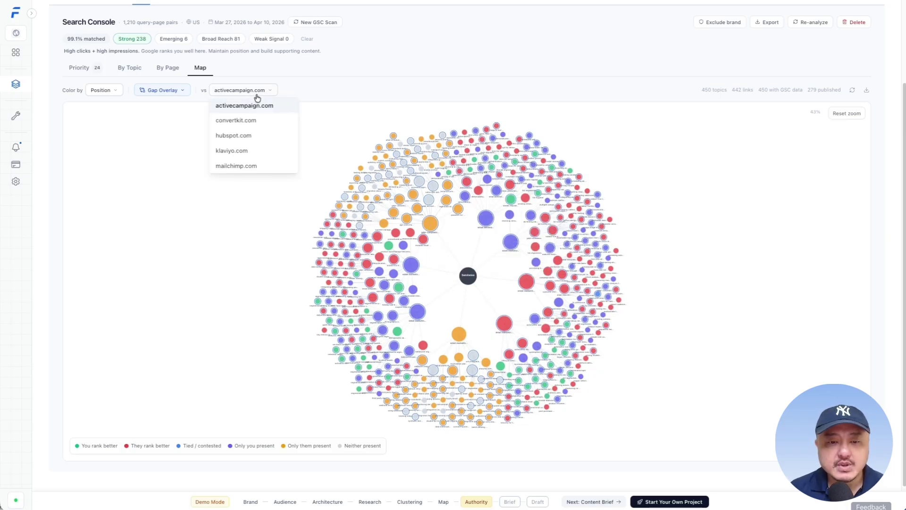
pyautogui.click(264, 123)
pyautogui.click(234, 90)
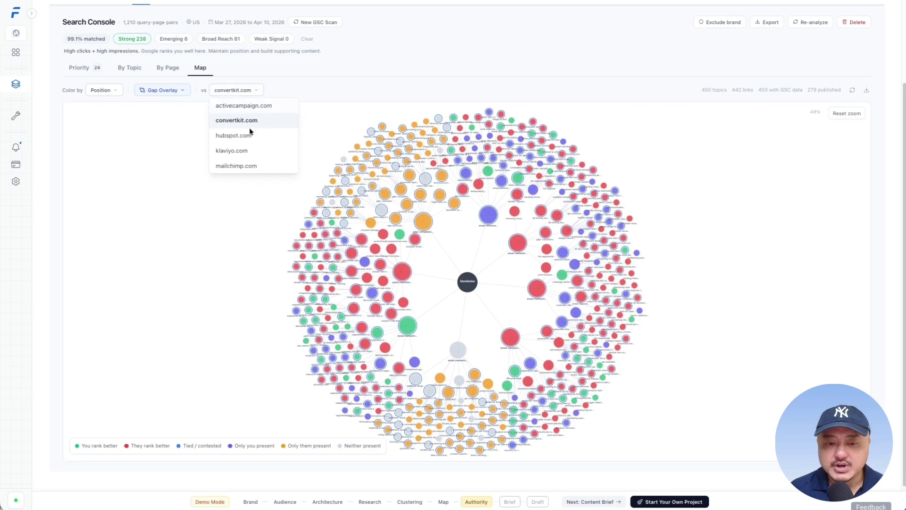
pyautogui.click(245, 138)
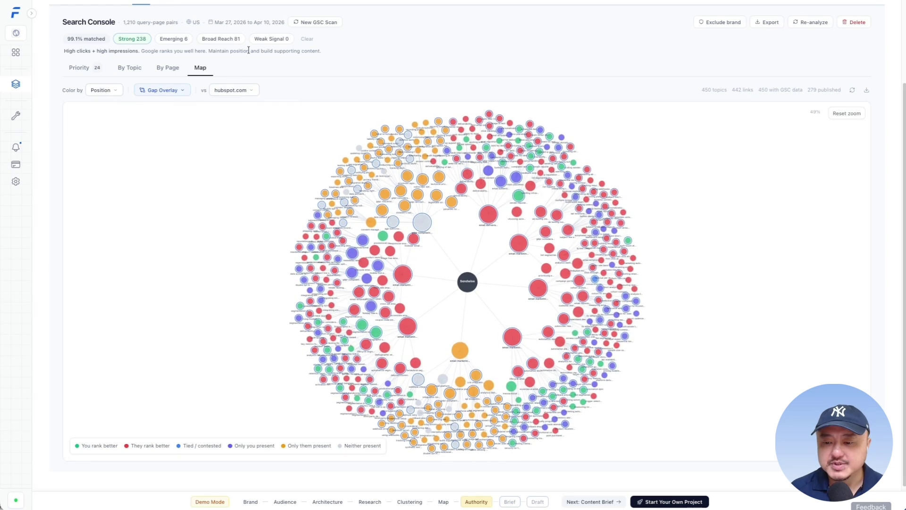
pyautogui.moveTo(513, 346)
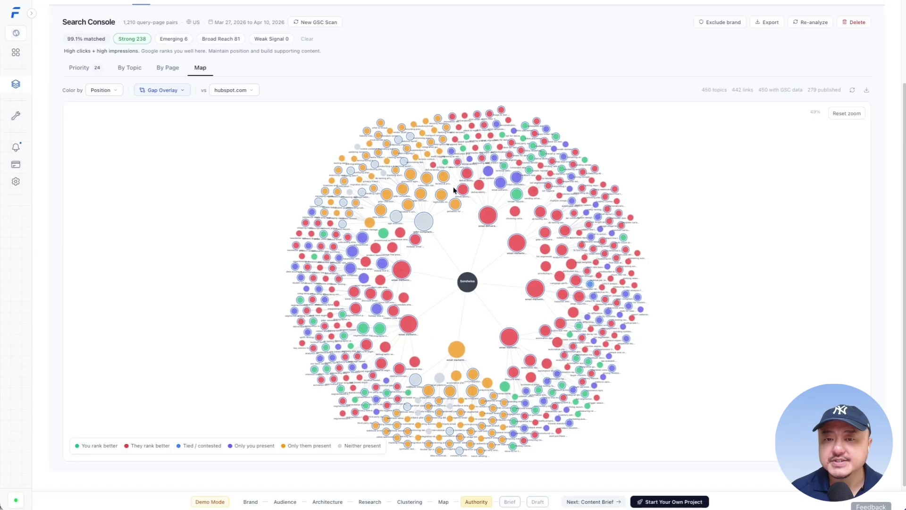
# Step: Change the comparison to Side by Side and set mailchimp.com as the competitor
pyautogui.click(182, 90)
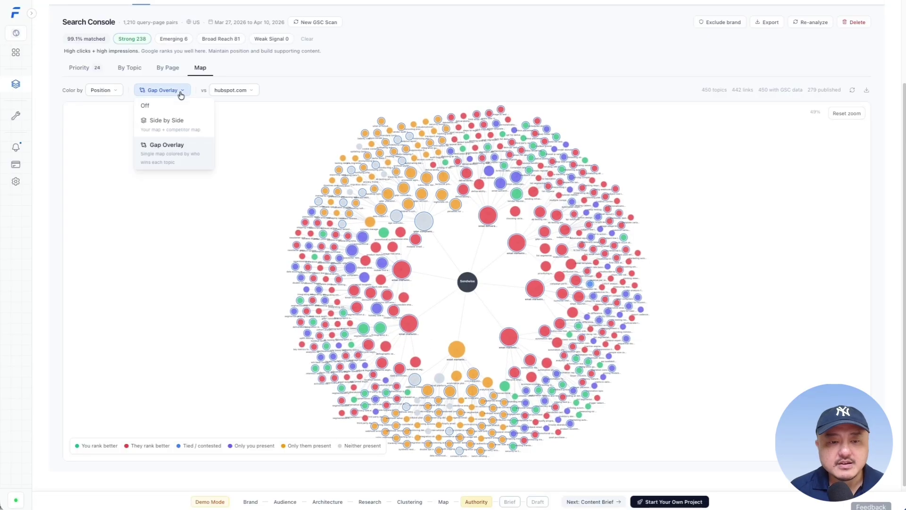
pyautogui.click(180, 125)
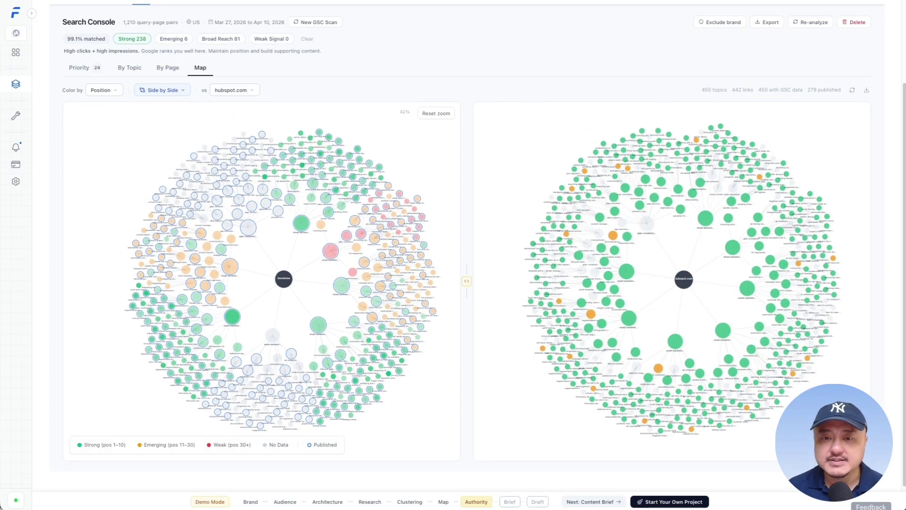
pyautogui.click(234, 89)
pyautogui.click(221, 170)
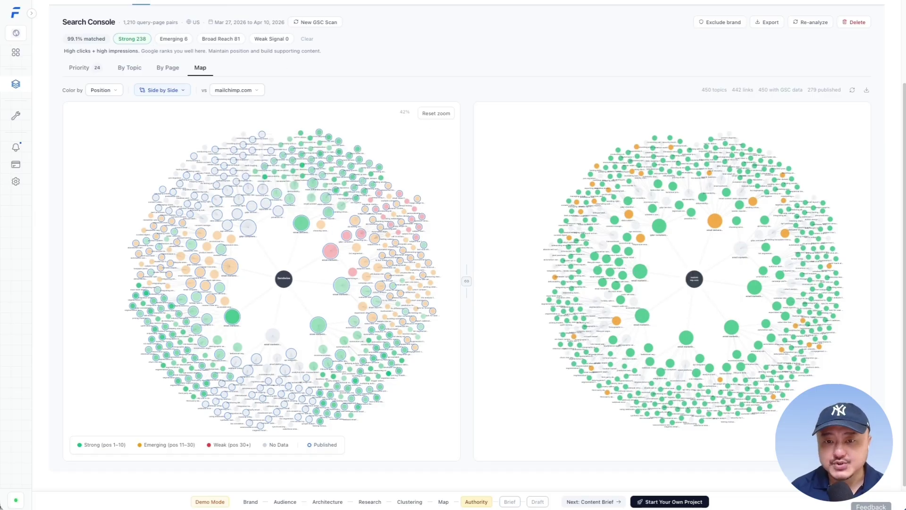
# Step: Show the audit by topic, open the "cold email outreach best practices" opportunity cluster, and look through the other opportunity clusters
pyautogui.click(138, 72)
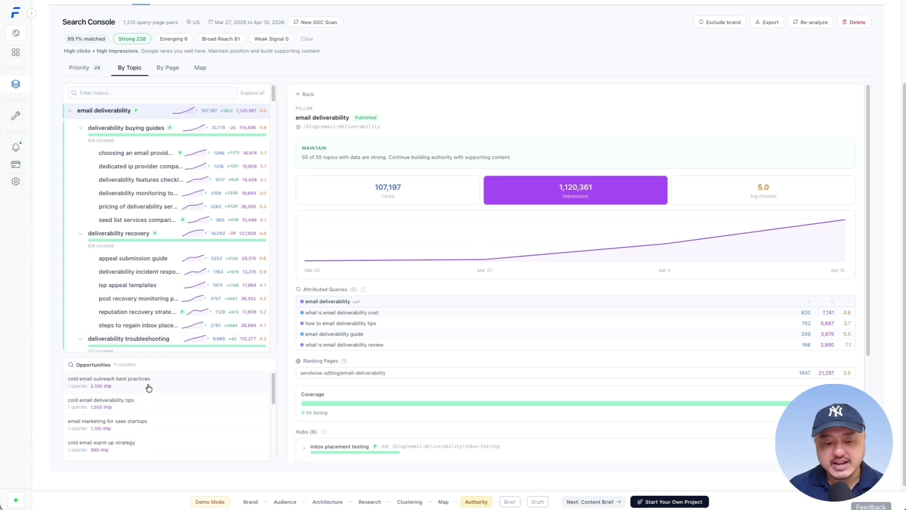
pyautogui.click(149, 388)
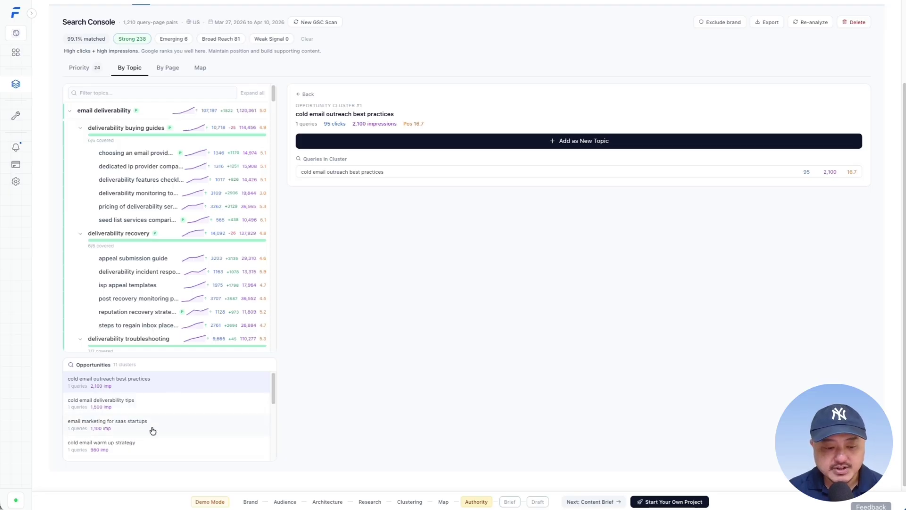
pyautogui.scroll(-2, 172, 428)
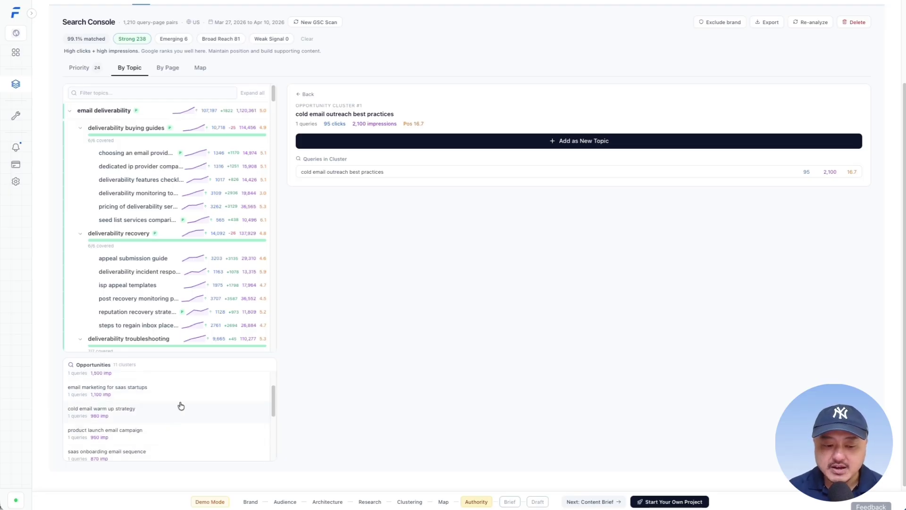
pyautogui.scroll(2, 182, 401)
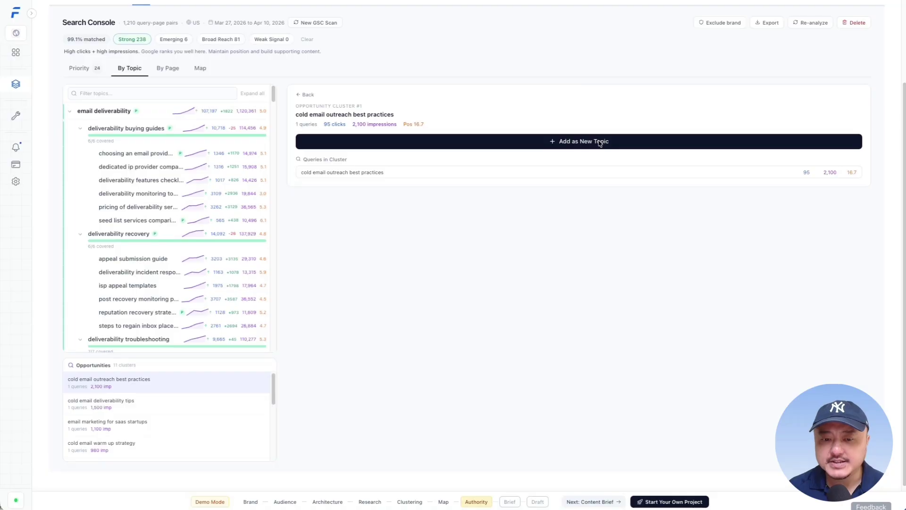
pyautogui.click(596, 145)
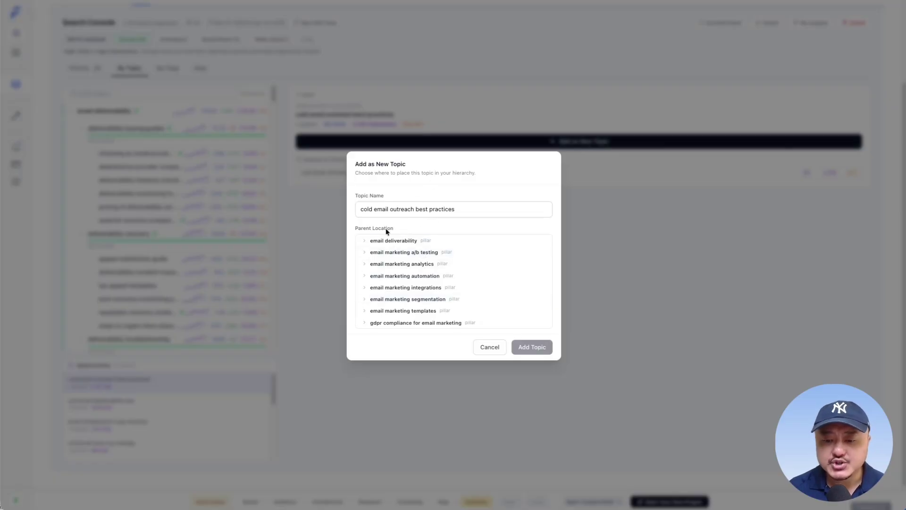
pyautogui.click(385, 240)
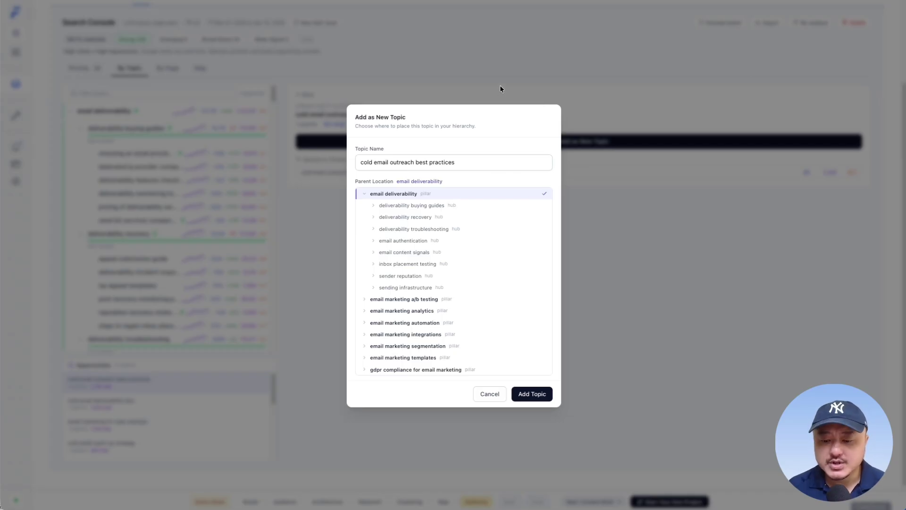
pyautogui.click(488, 393)
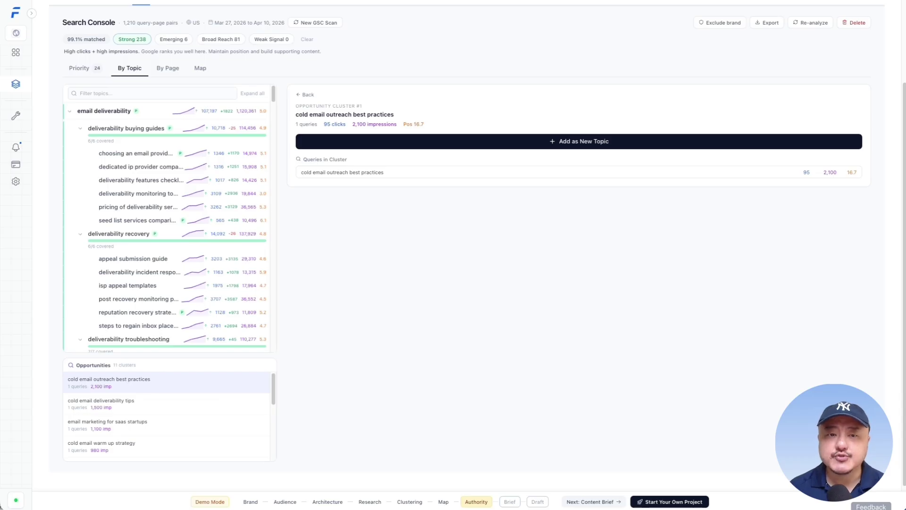
# Step: View the topical authority Planner and return to the Search Console audit's topic map
pyautogui.scroll(2, 121, 19)
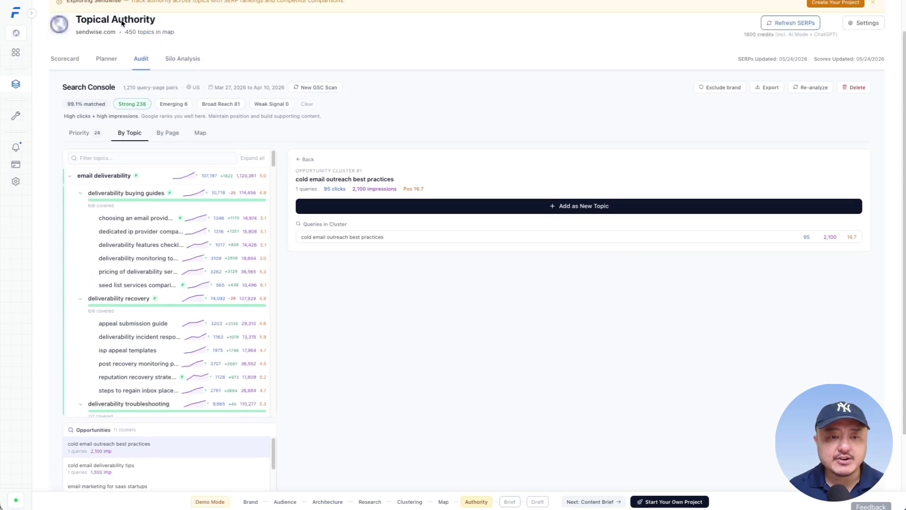
pyautogui.click(103, 57)
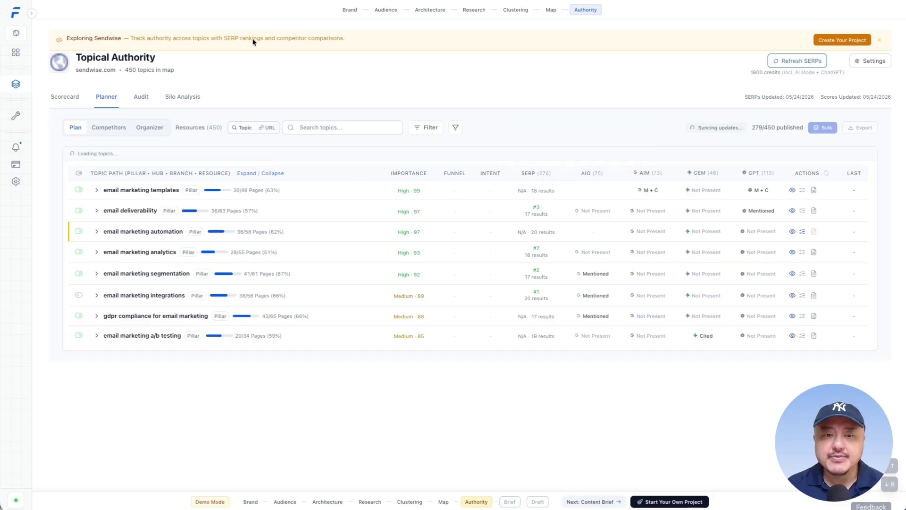
pyautogui.click(136, 102)
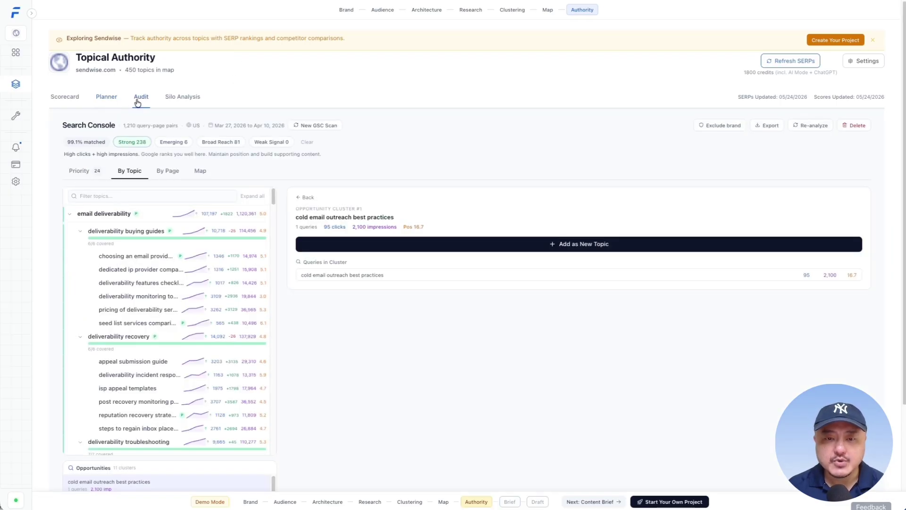
pyautogui.click(198, 175)
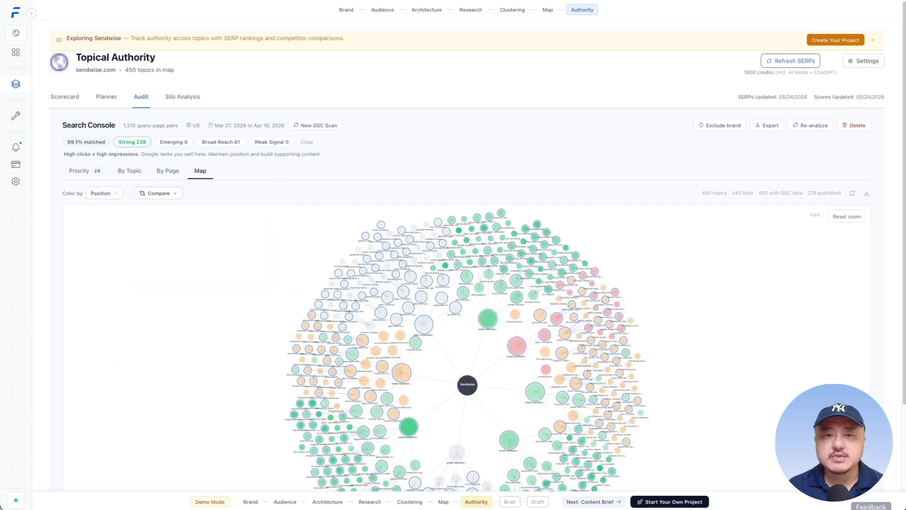